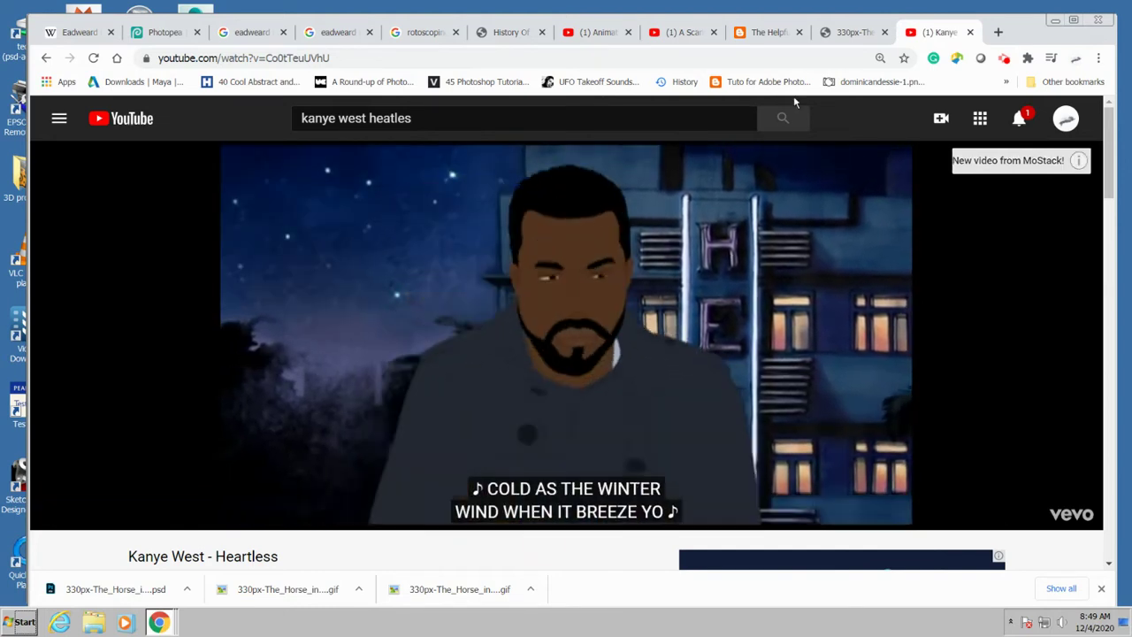
Step: Pause the Heartless music video and read through the rotoscoping blog post, back to its title
key(space)
click(766, 36)
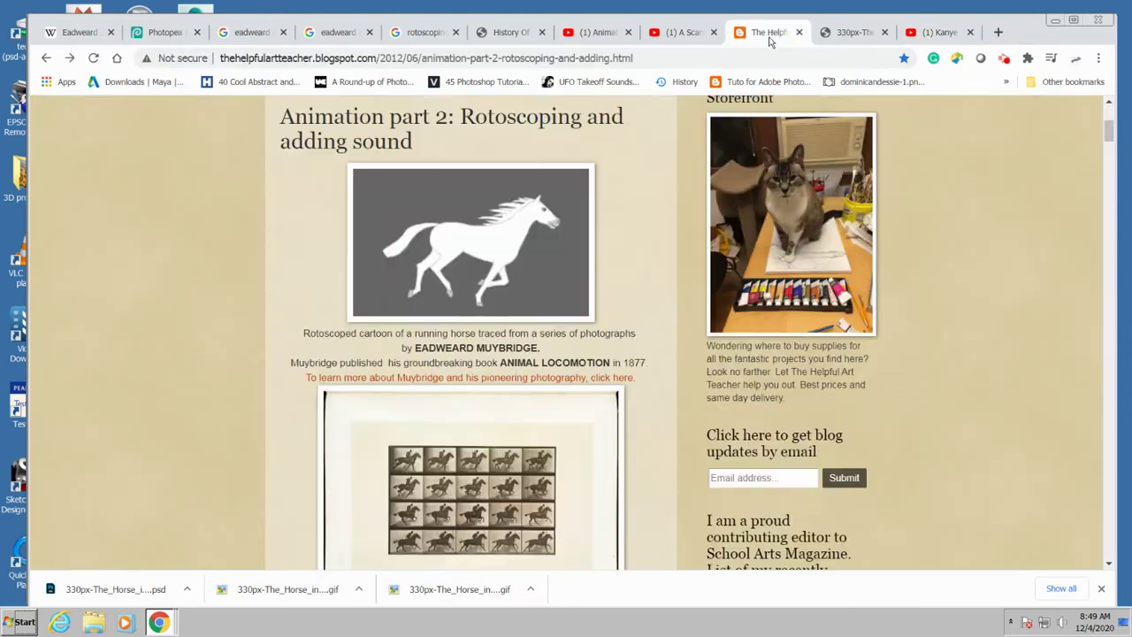
scroll(616, 327, down, 1)
scroll(619, 338, down, 1)
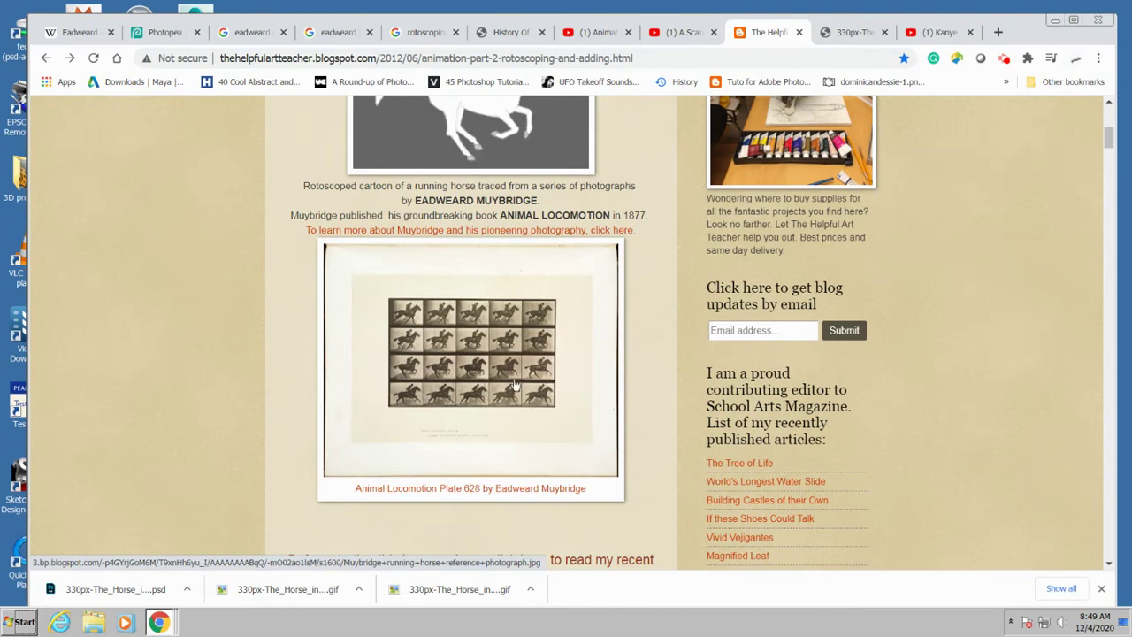
scroll(549, 384, up, 1)
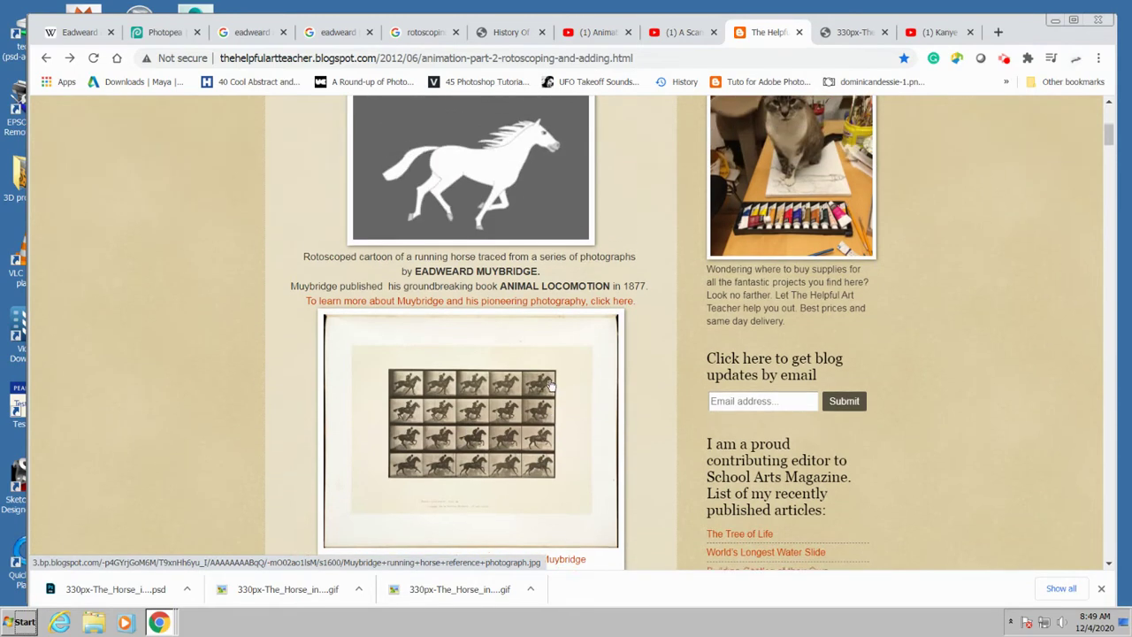
scroll(475, 411, up, 1)
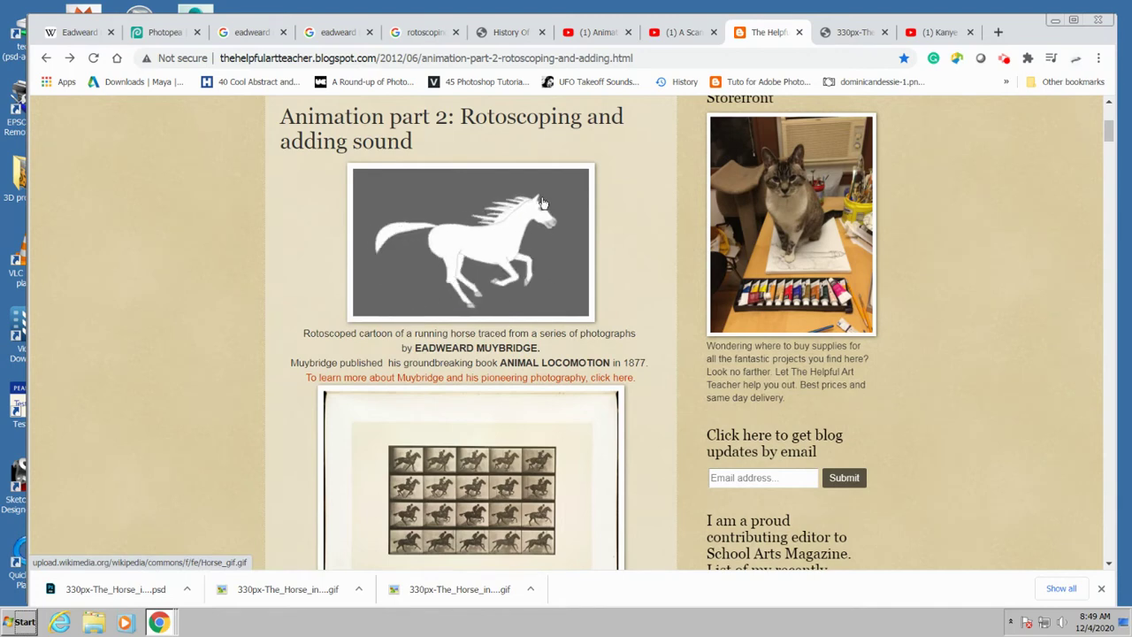
click(674, 35)
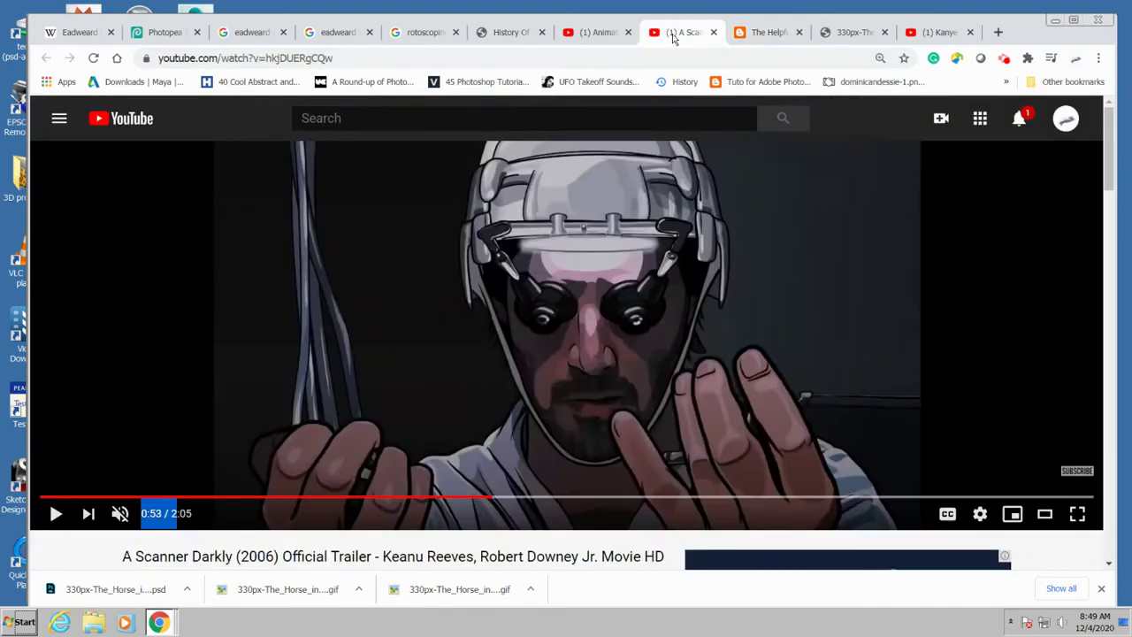
Step: Play and pause the A Scanner Darkly trailer, then the rotoscoping technique video
click(562, 294)
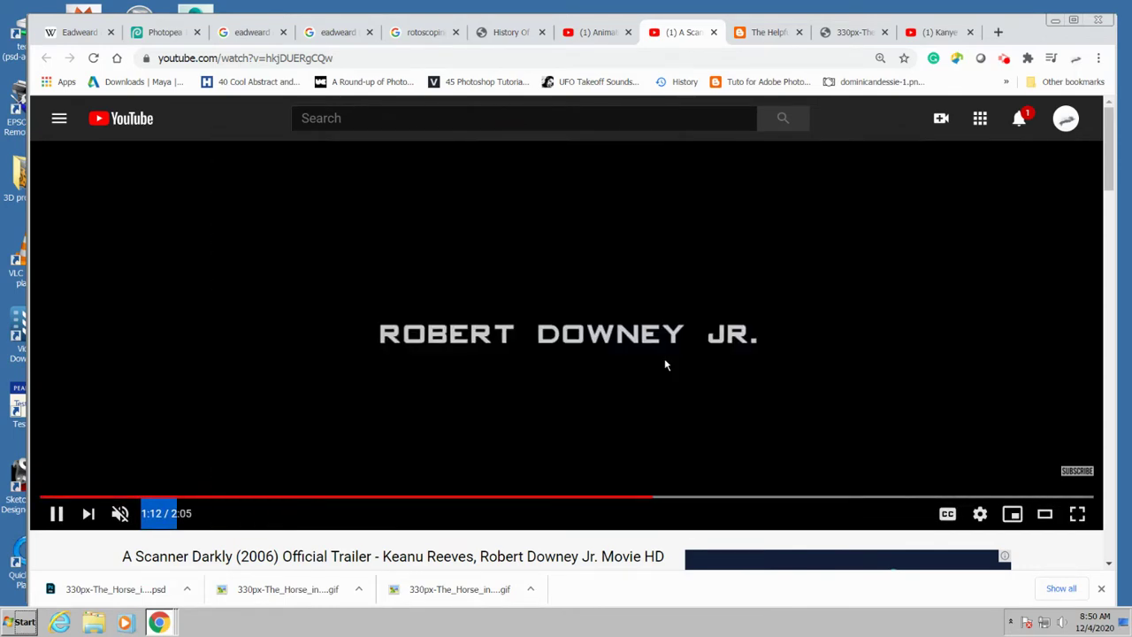
click(655, 265)
click(595, 31)
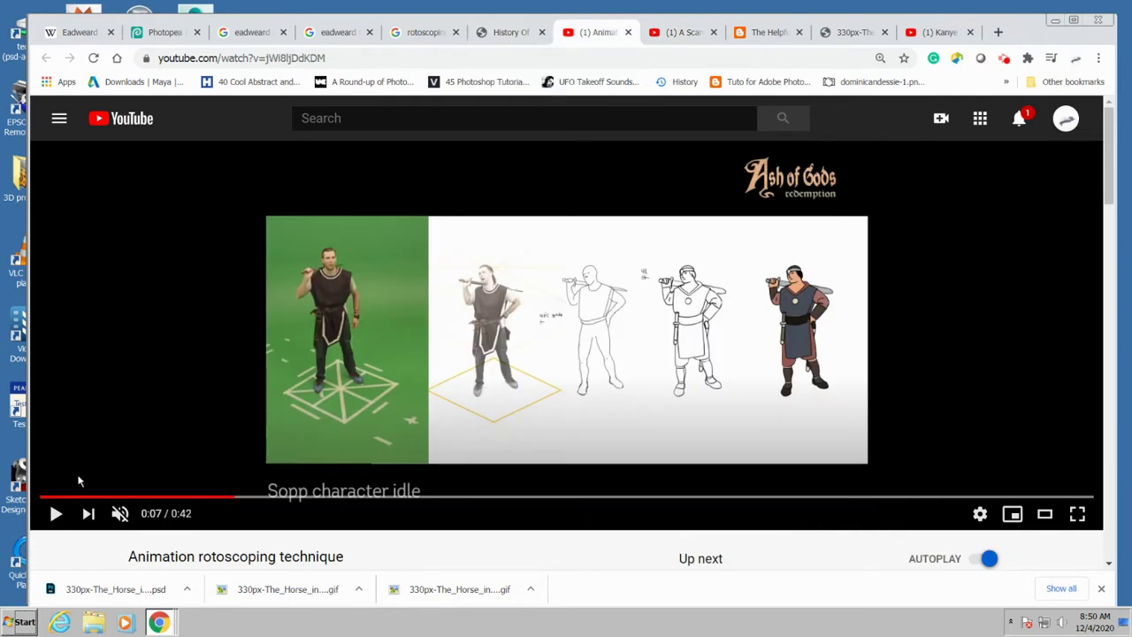
click(55, 513)
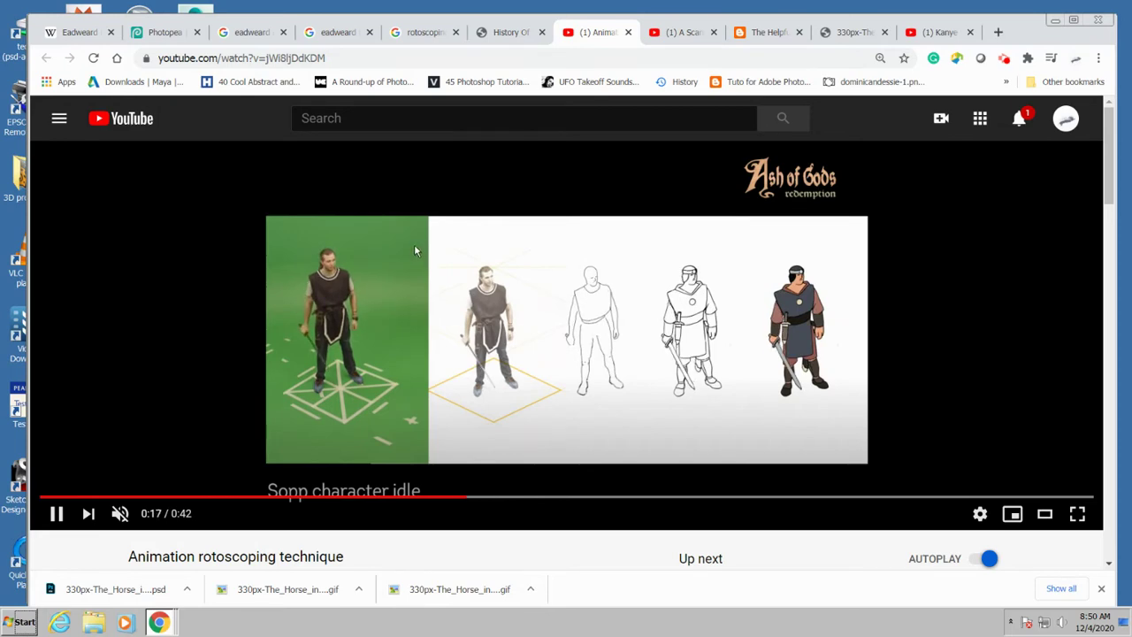
click(404, 267)
click(510, 34)
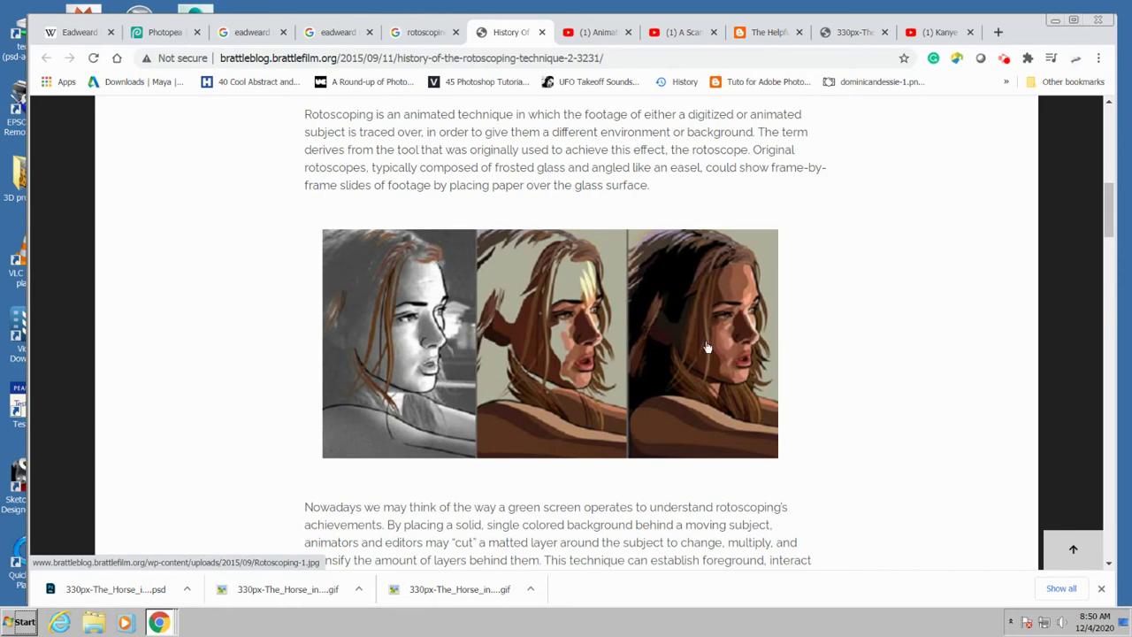
Step: Preview the Rotoscope GIF from GIFER in the rotoscoping image results, then close it
click(423, 32)
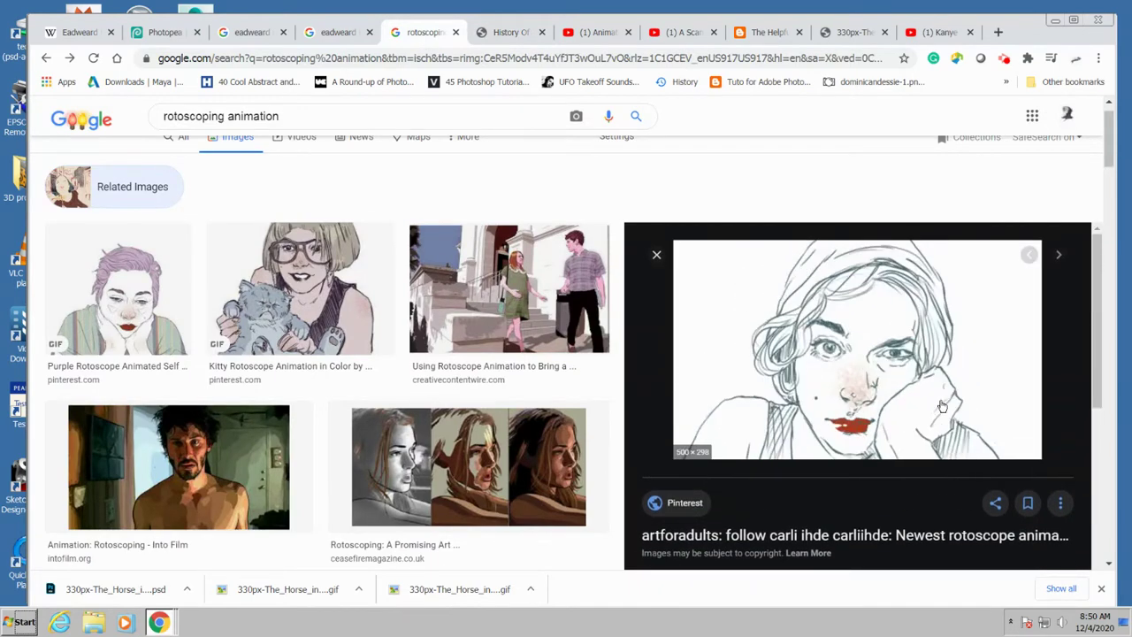
scroll(958, 411, down, 5)
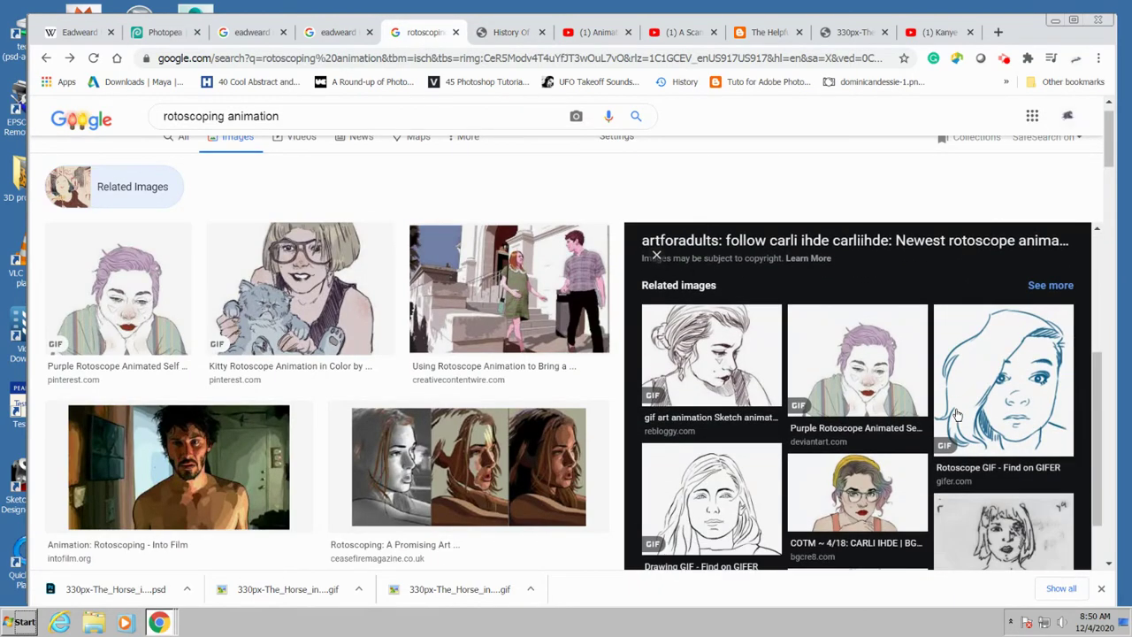
click(991, 354)
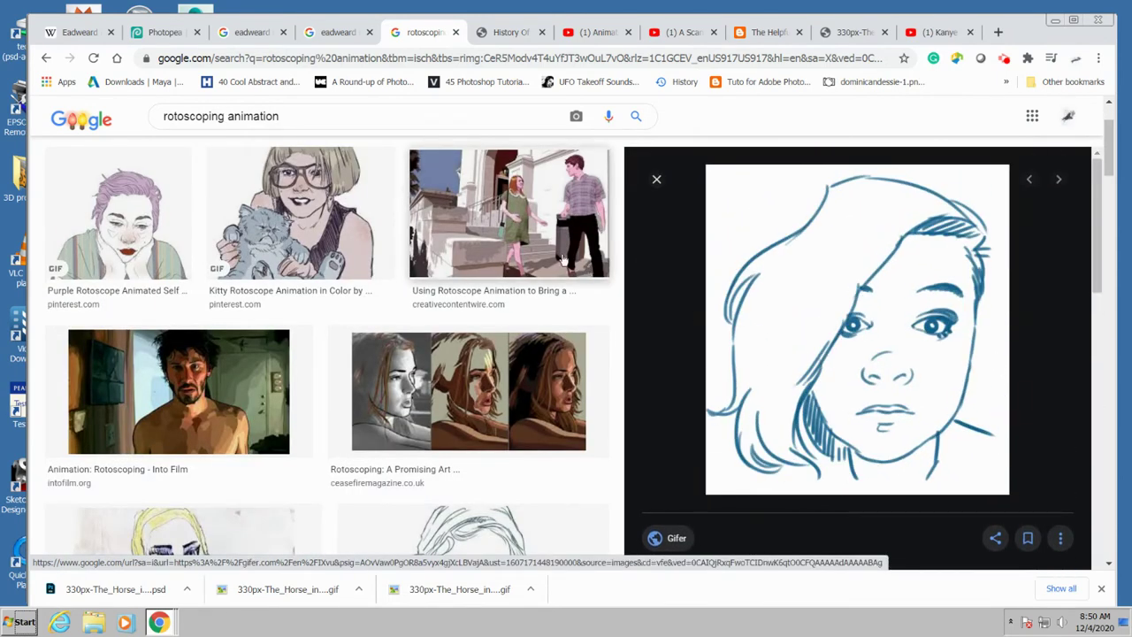
scroll(890, 461, up, 2)
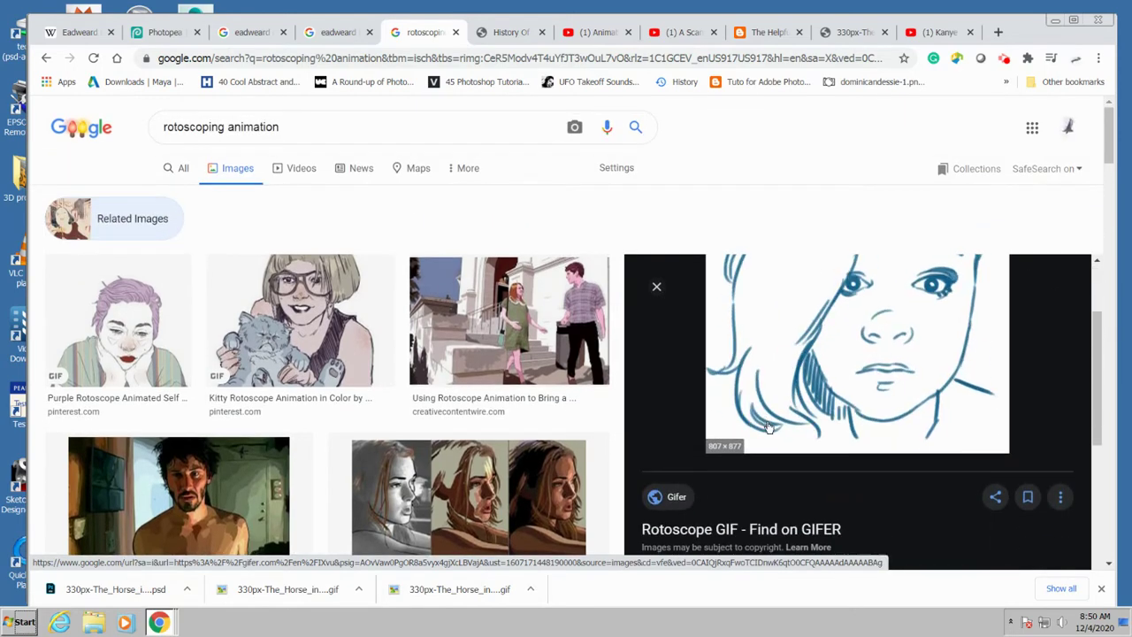
click(658, 287)
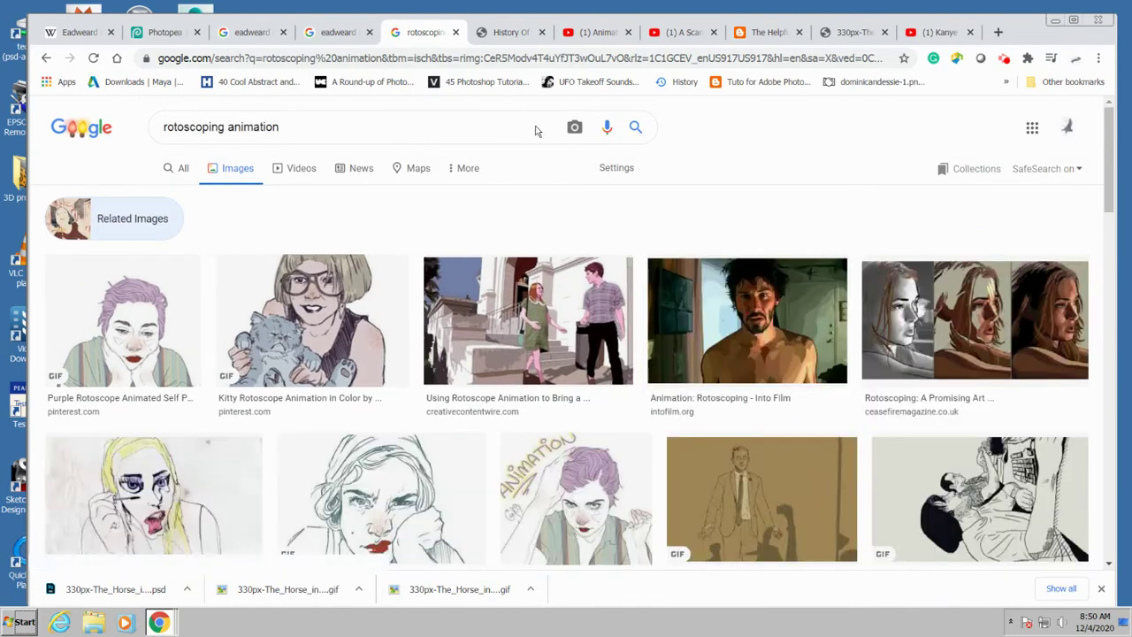
Step: Look over the Photopea start screen and the 'eadweard muybridge gif' image results
click(159, 34)
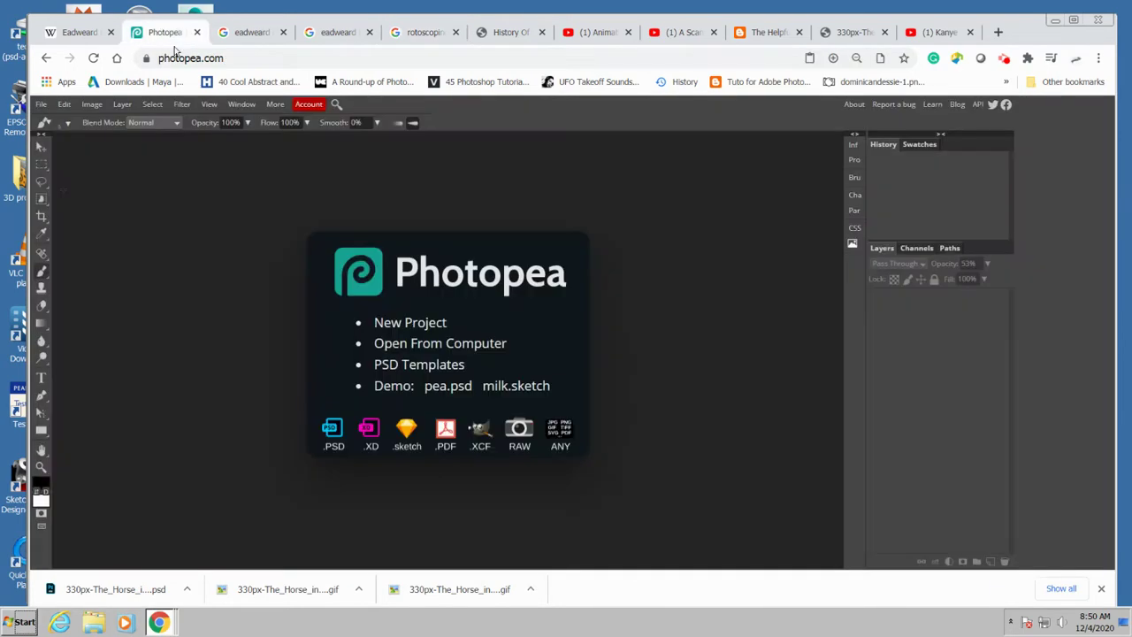
click(248, 34)
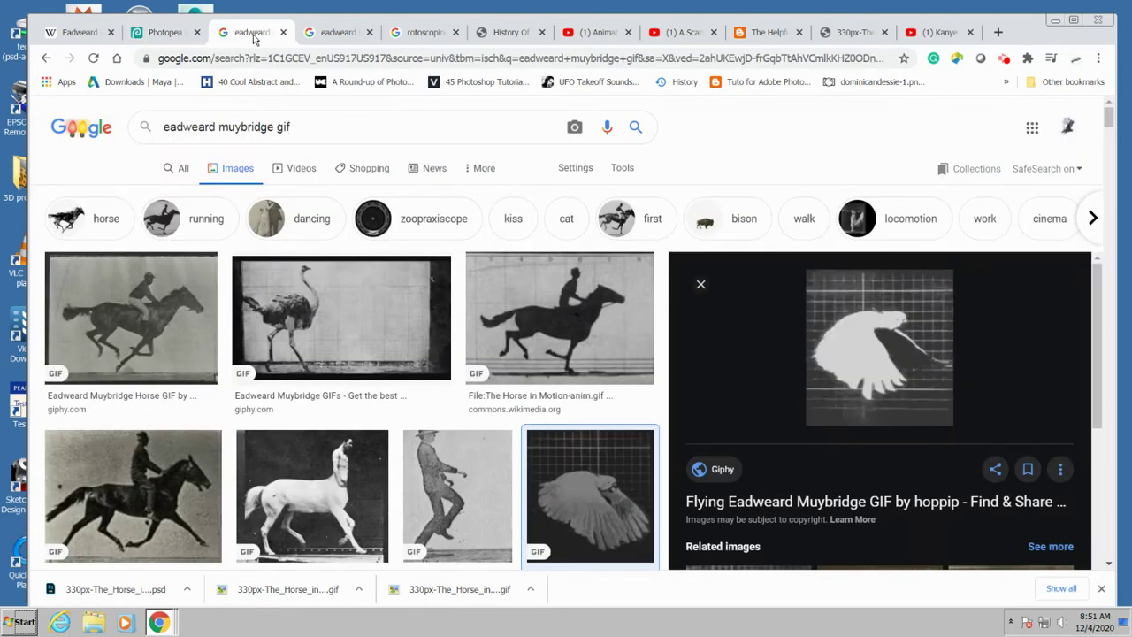
scroll(581, 473, down, 3)
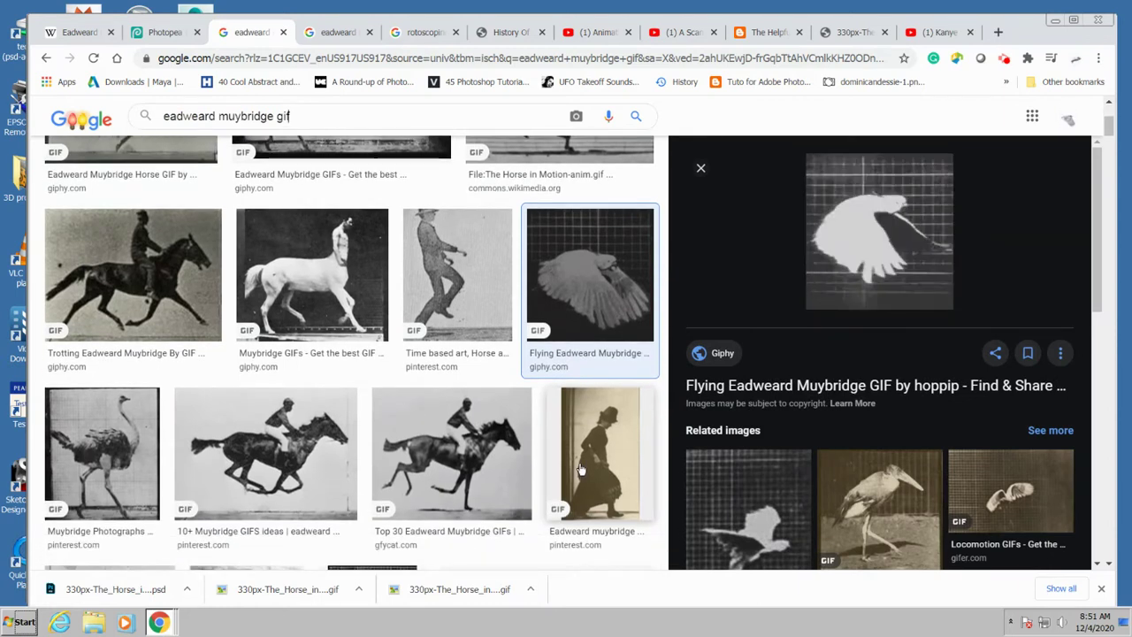
scroll(581, 473, up, 3)
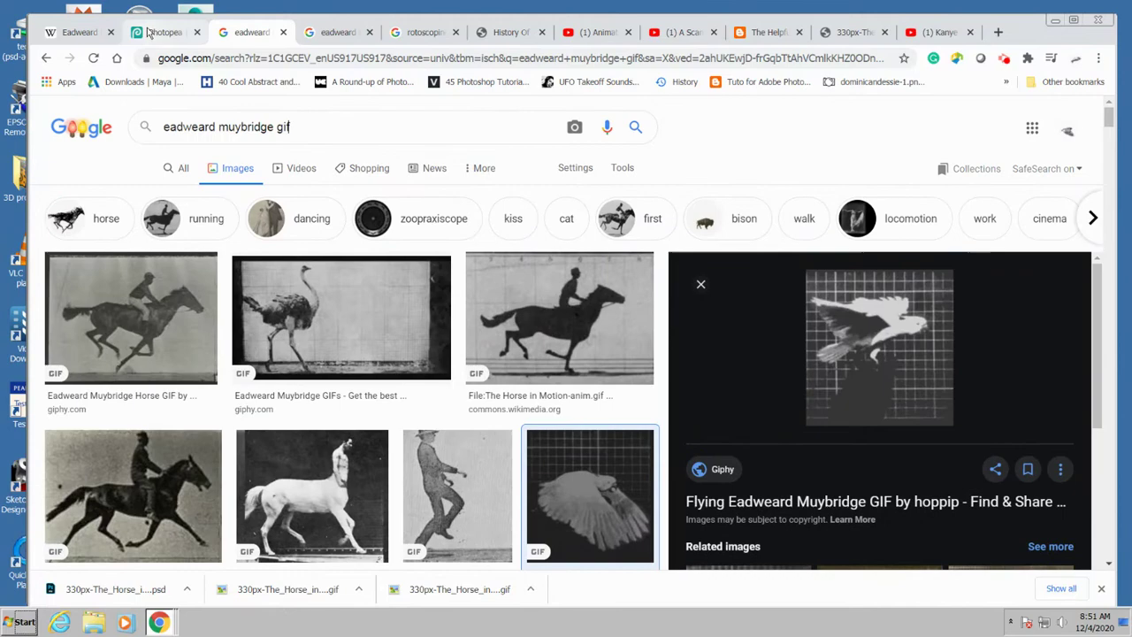
click(150, 32)
click(81, 34)
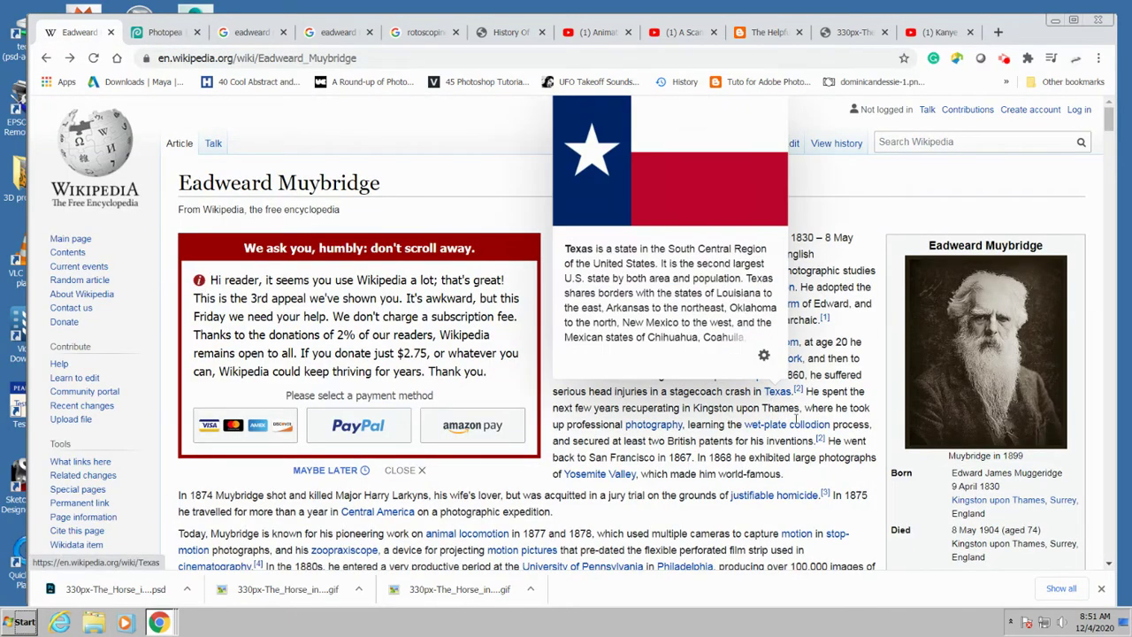
Step: Read down through the Eadweard Muybridge Wikipedia article and return to its title and 1899 portrait
scroll(860, 454, down, 1)
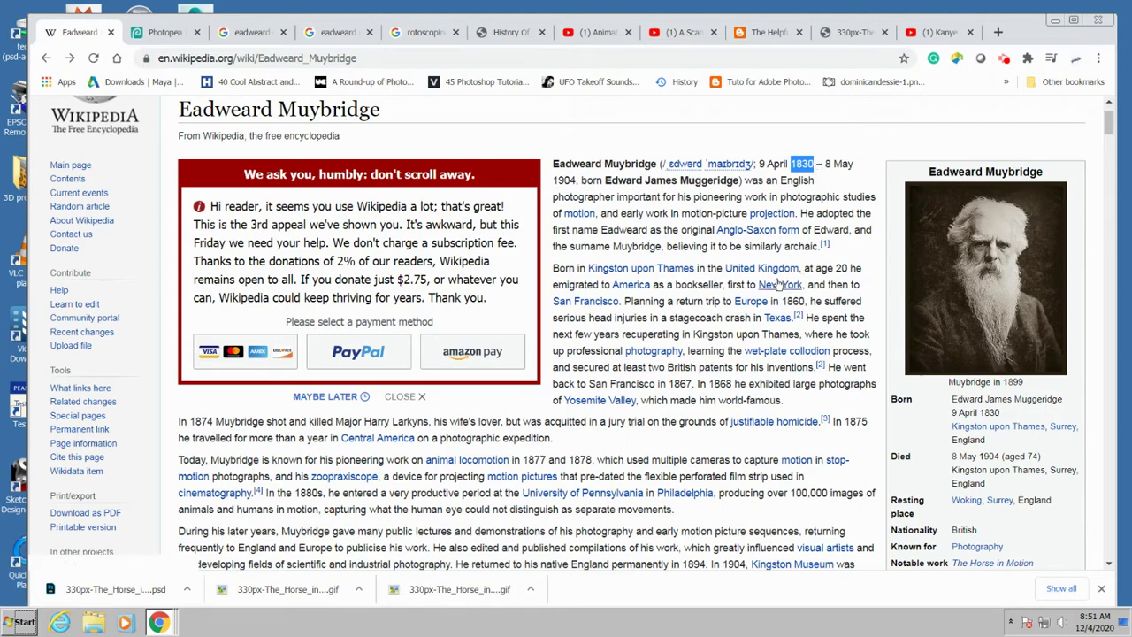
scroll(778, 283, down, 2)
scroll(783, 292, up, 2)
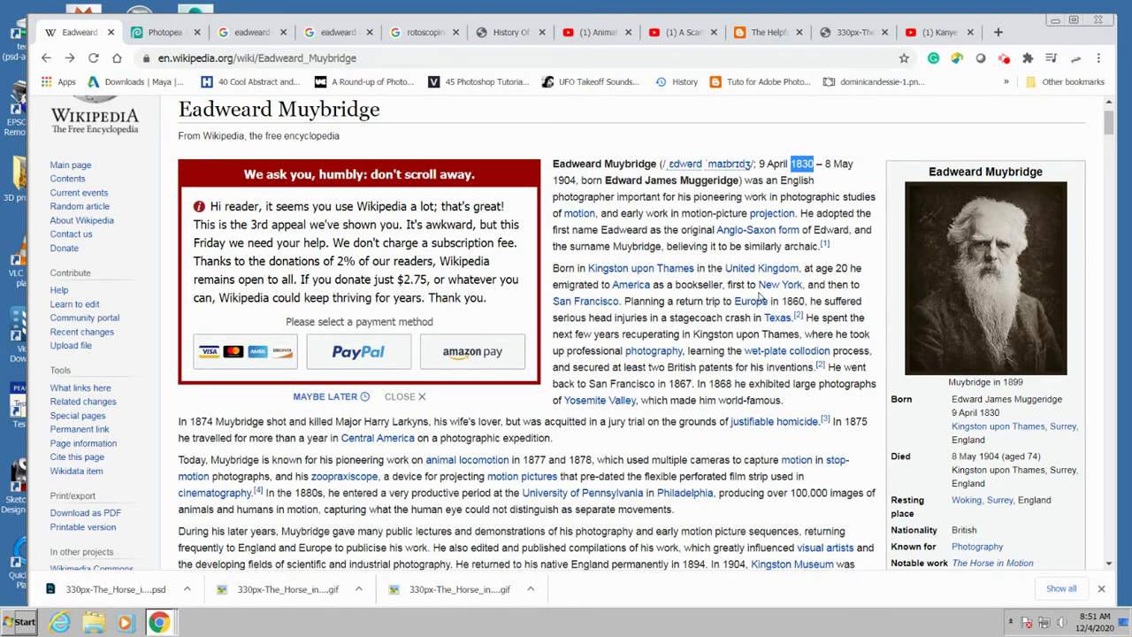
scroll(759, 299, down, 7)
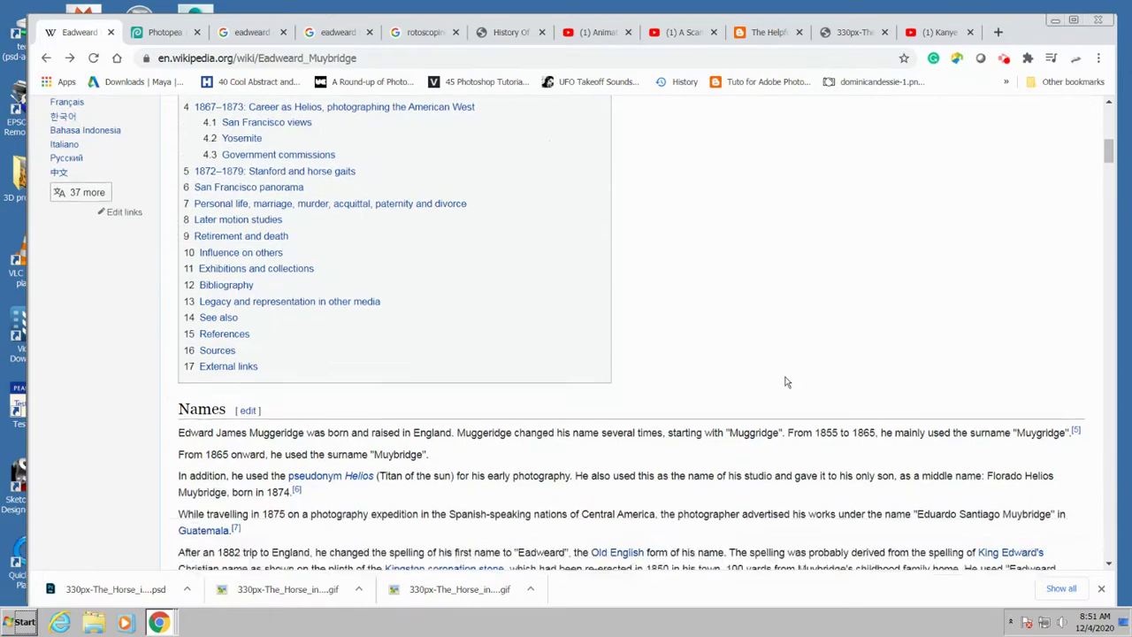
scroll(787, 383, down, 15)
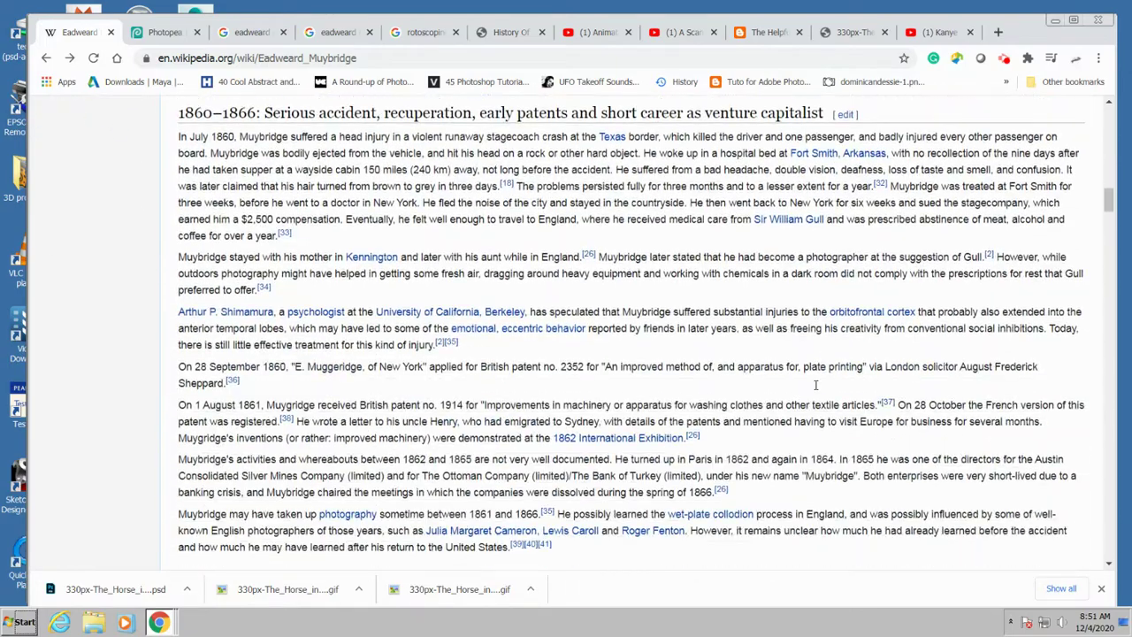
scroll(815, 385, down, 15)
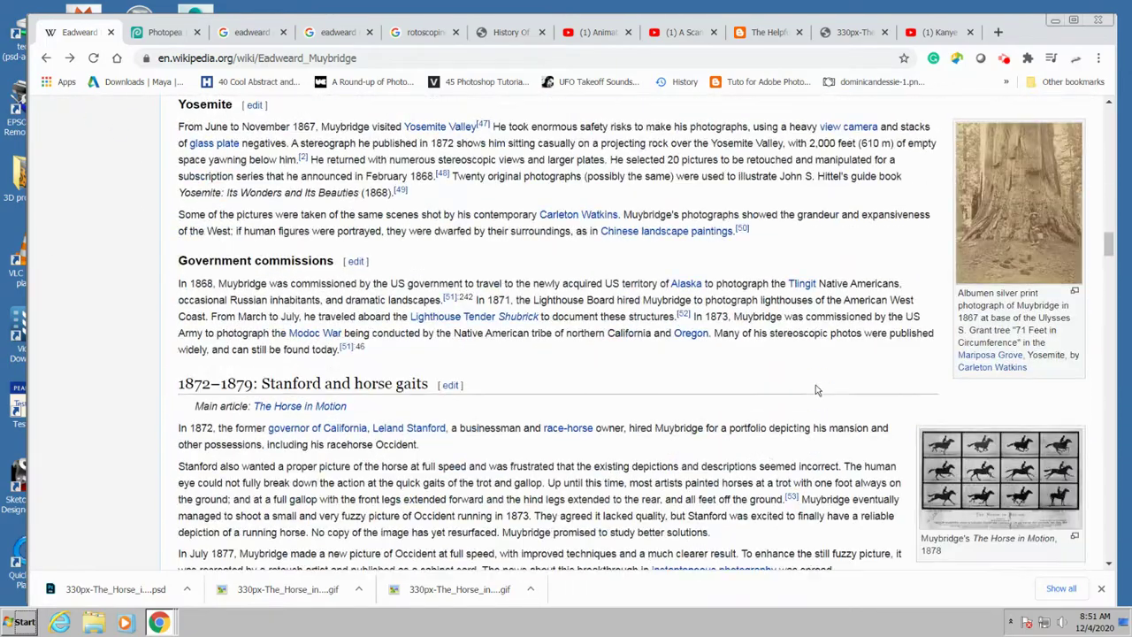
scroll(816, 390, down, 3)
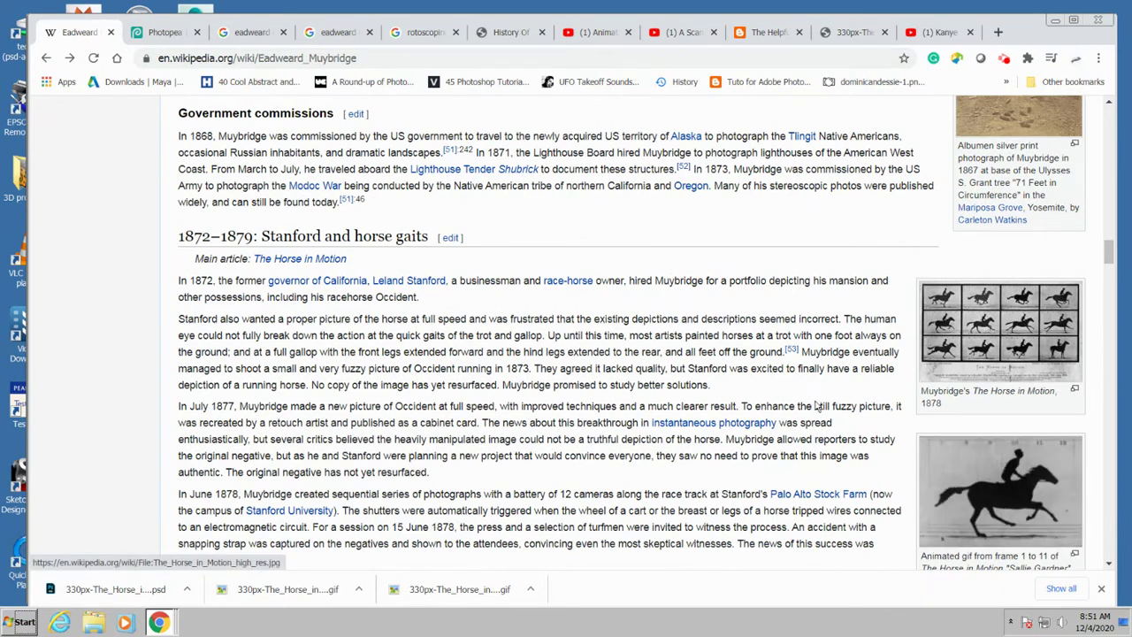
scroll(817, 405, down, 4)
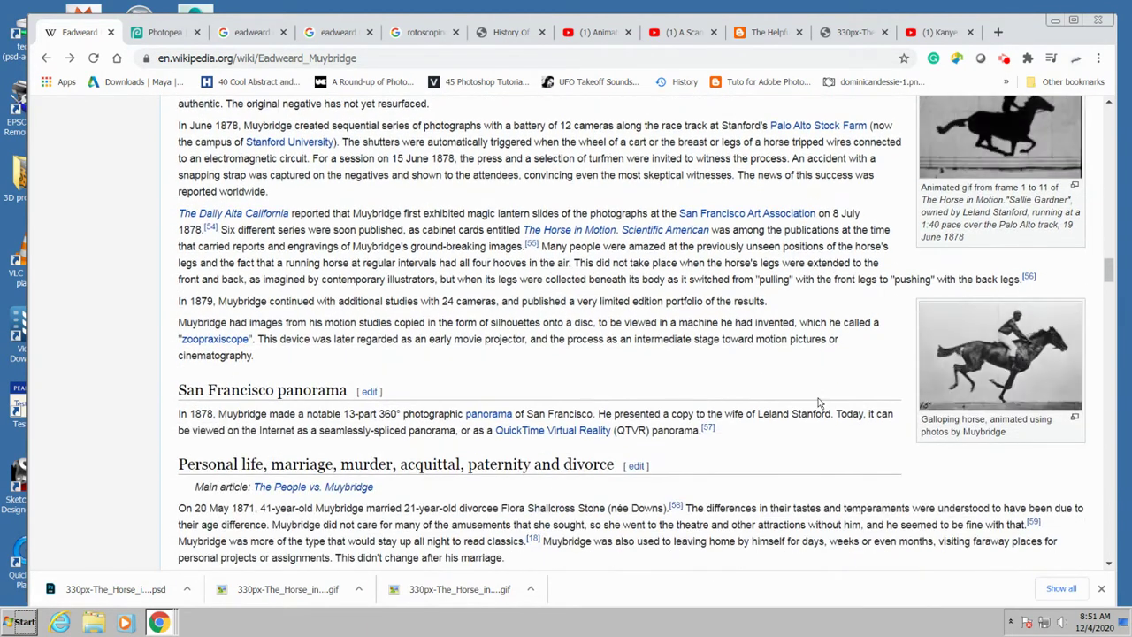
scroll(727, 372, down, 2)
scroll(727, 370, up, 7)
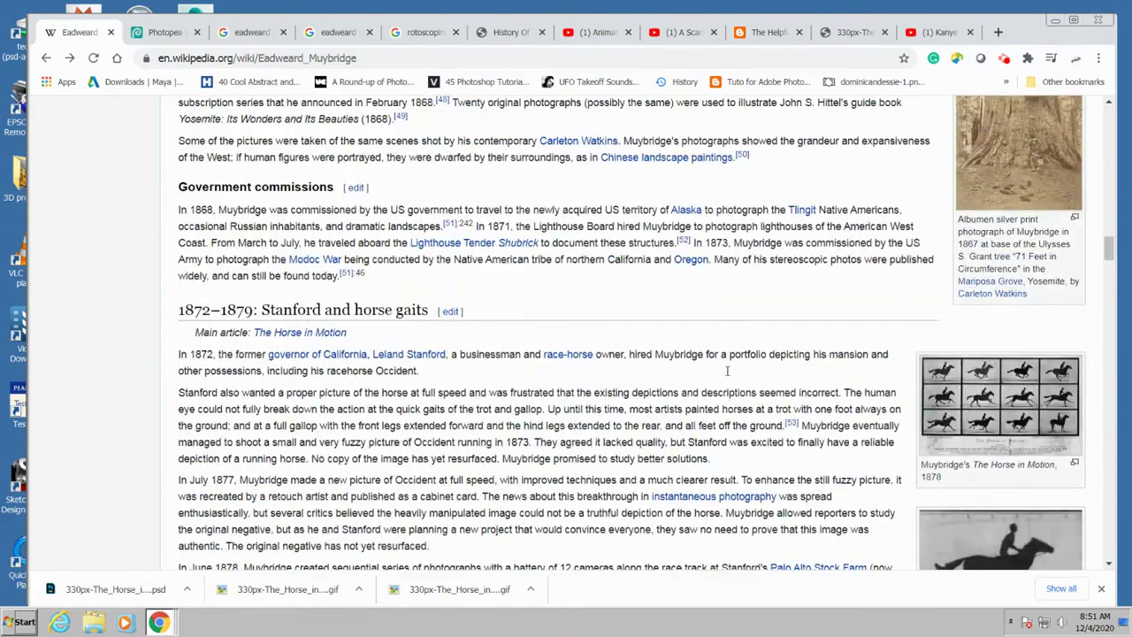
scroll(727, 371, up, 3)
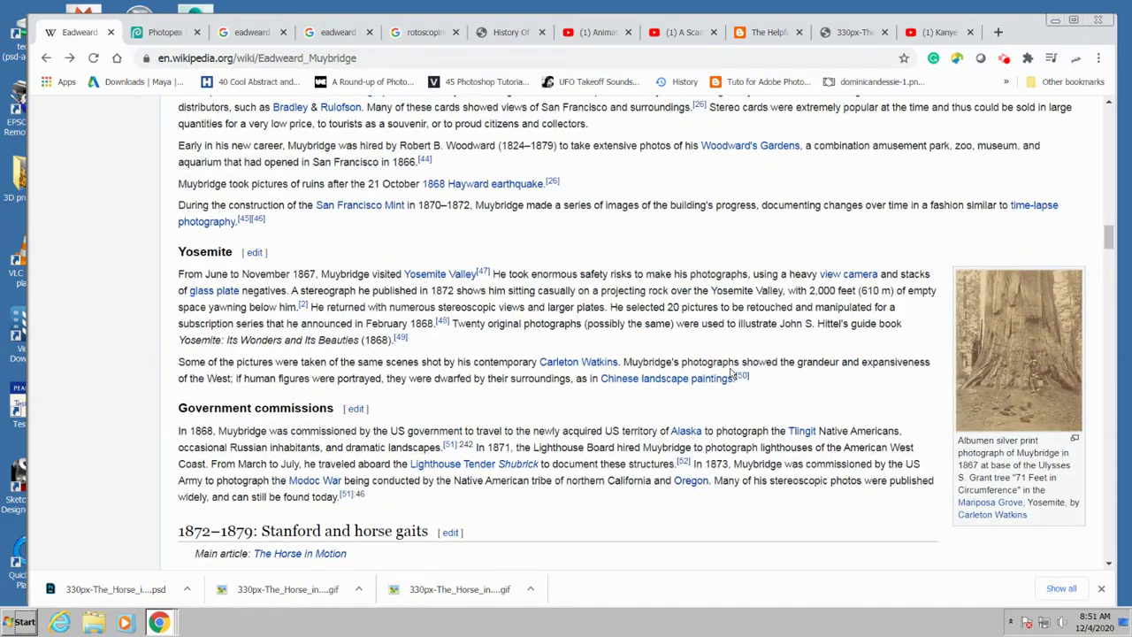
scroll(732, 372, up, 20)
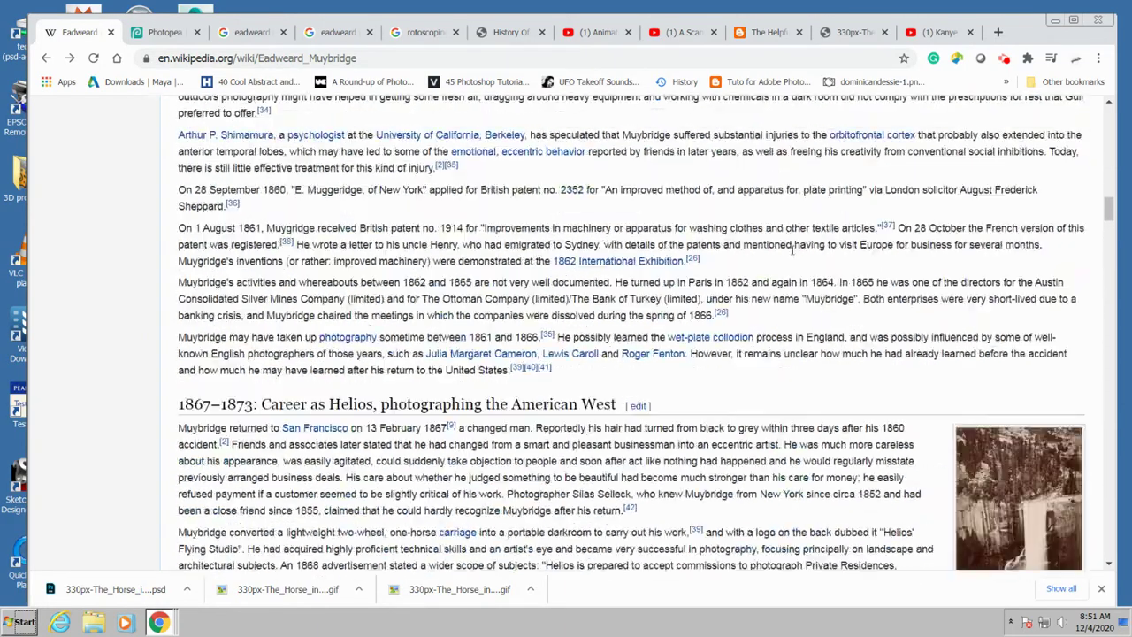
scroll(768, 264, up, 15)
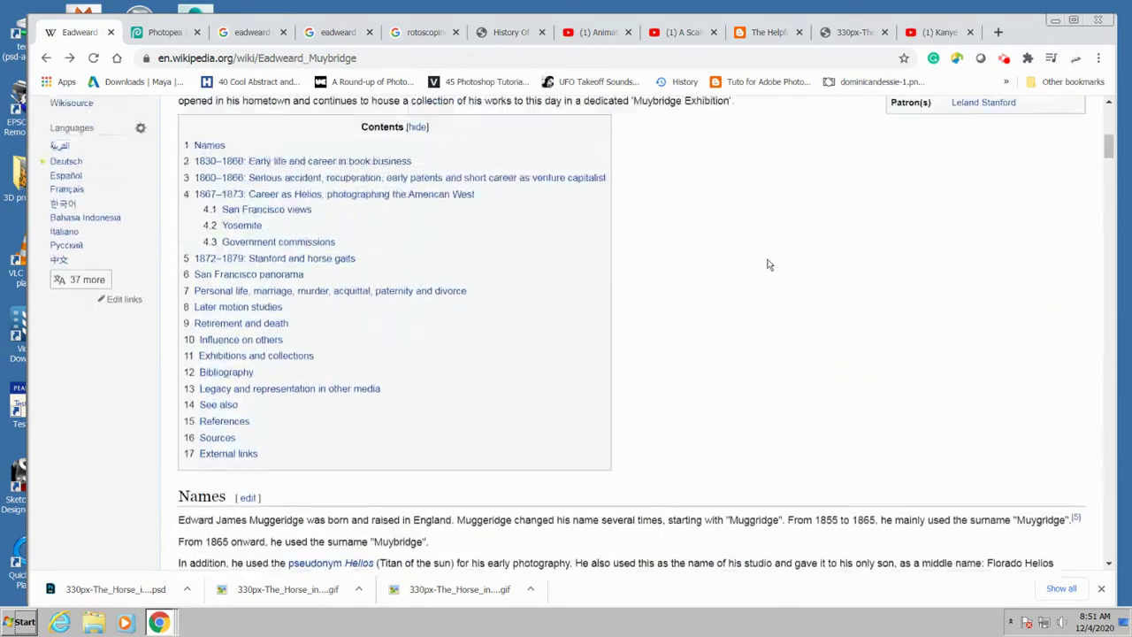
scroll(769, 265, up, 3)
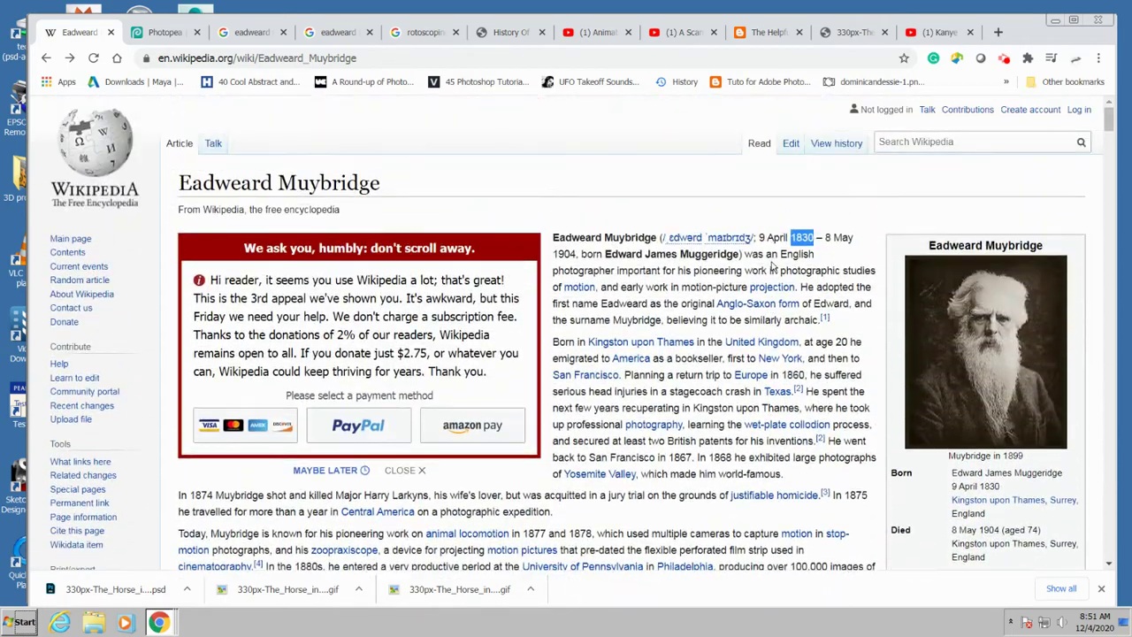
click(250, 33)
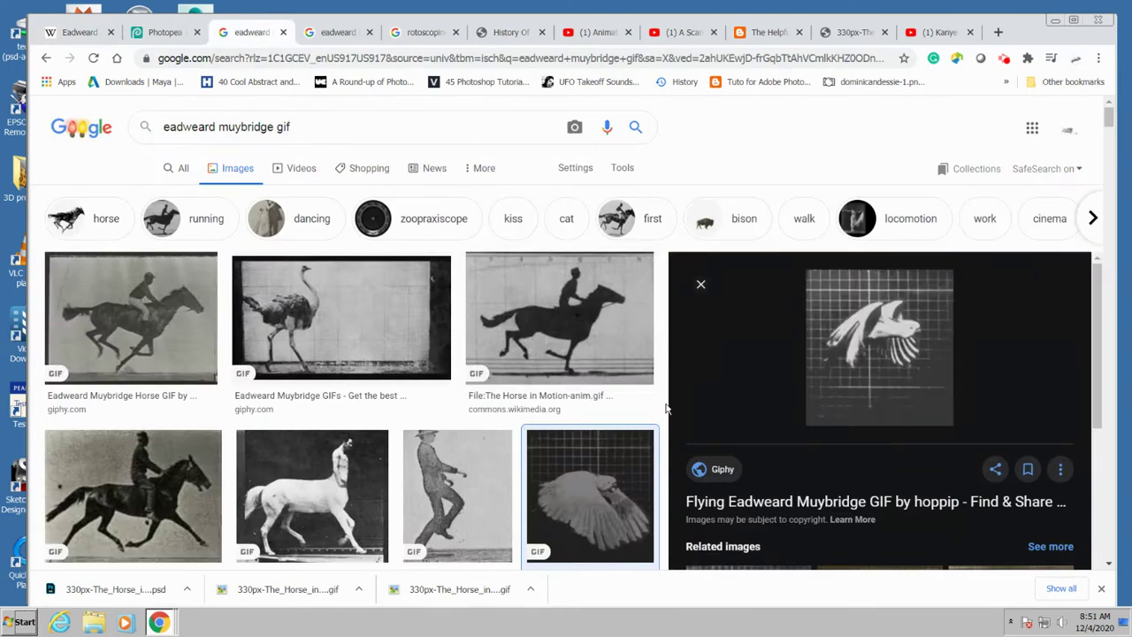
Step: Browse the other Eadweard Muybridge image results
scroll(362, 146, down, 1)
click(337, 33)
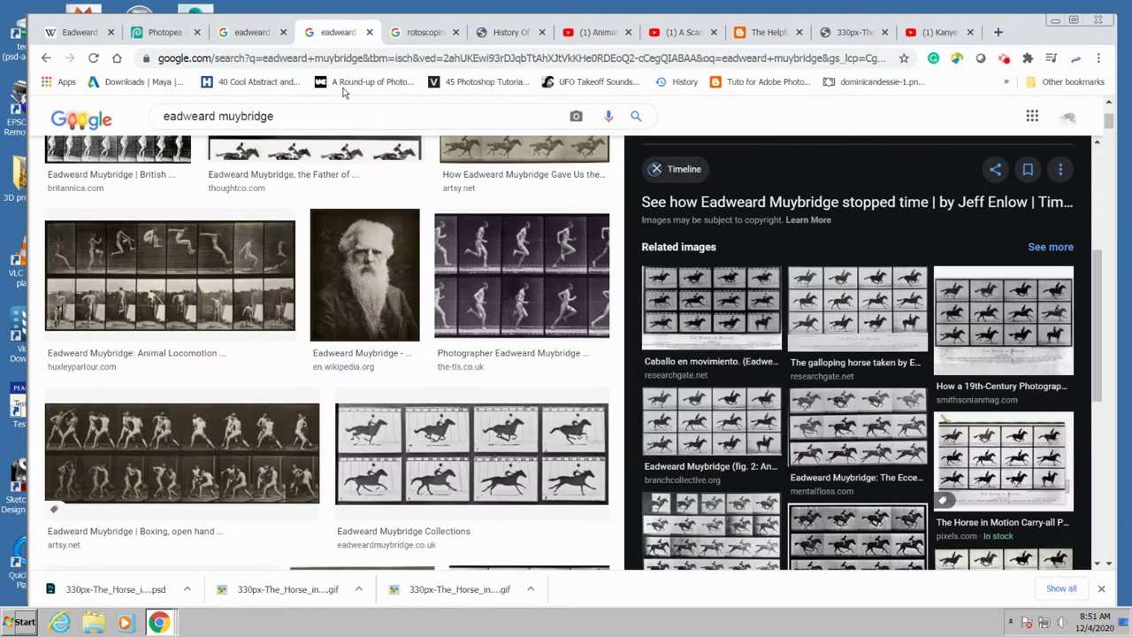
scroll(583, 409, down, 8)
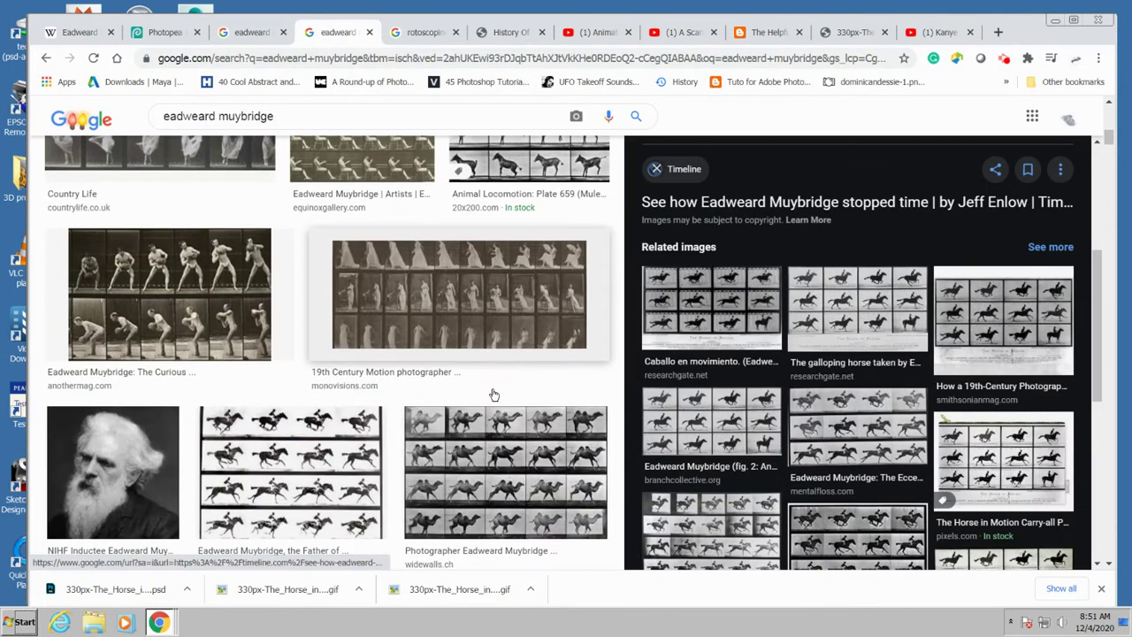
scroll(495, 394, down, 9)
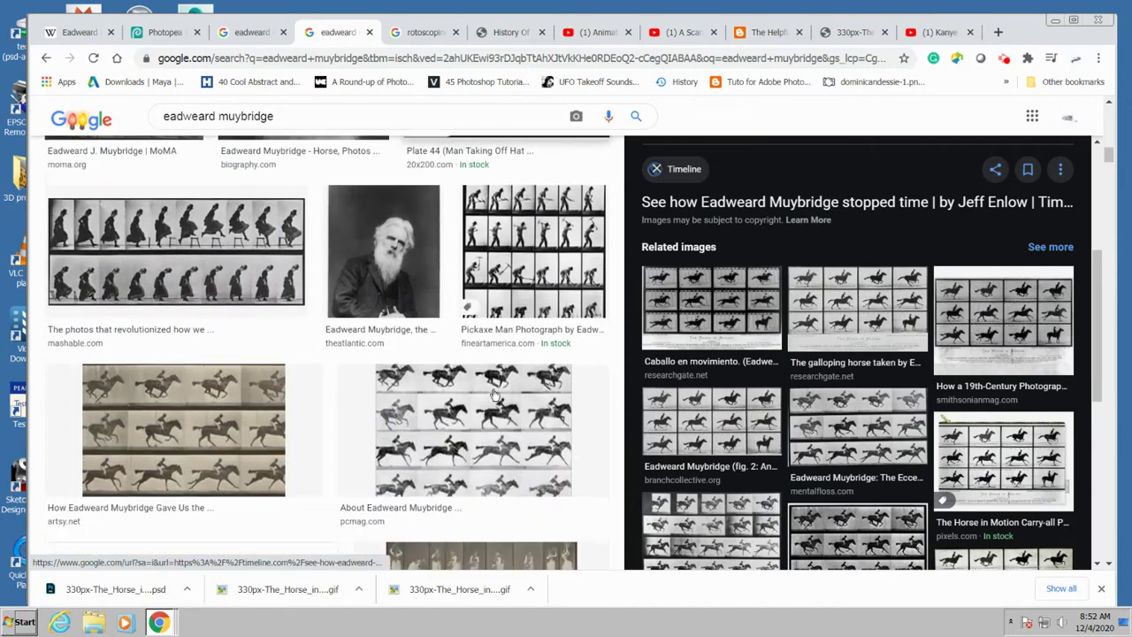
scroll(495, 394, down, 8)
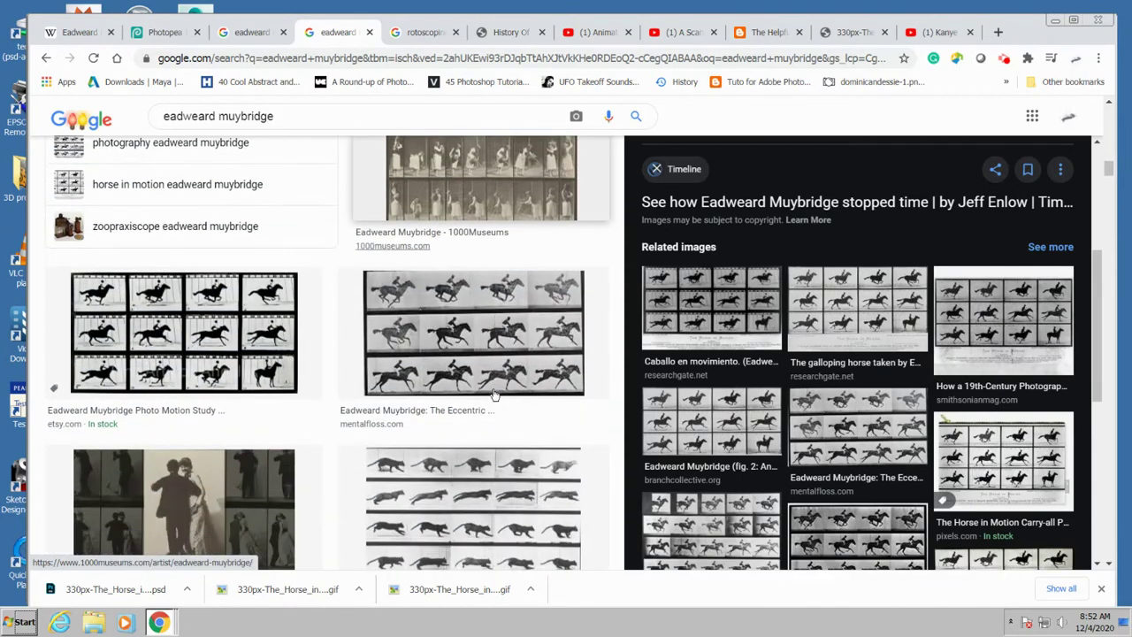
scroll(532, 419, up, 15)
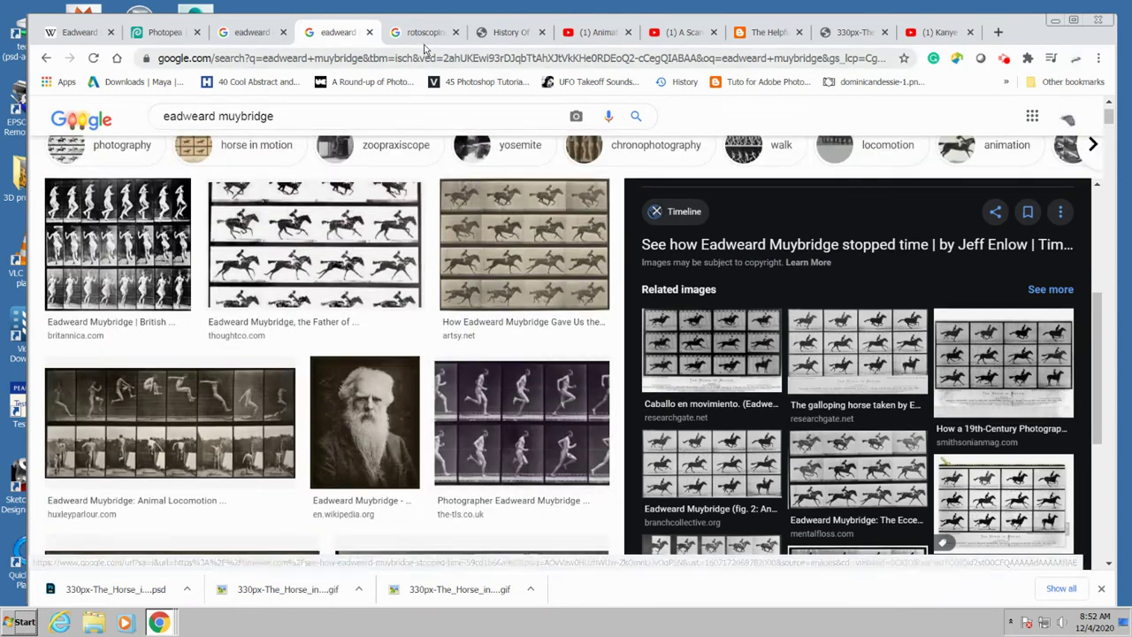
Step: Flip between the rotoscoping image results, the history article and the Muybridge results
click(426, 33)
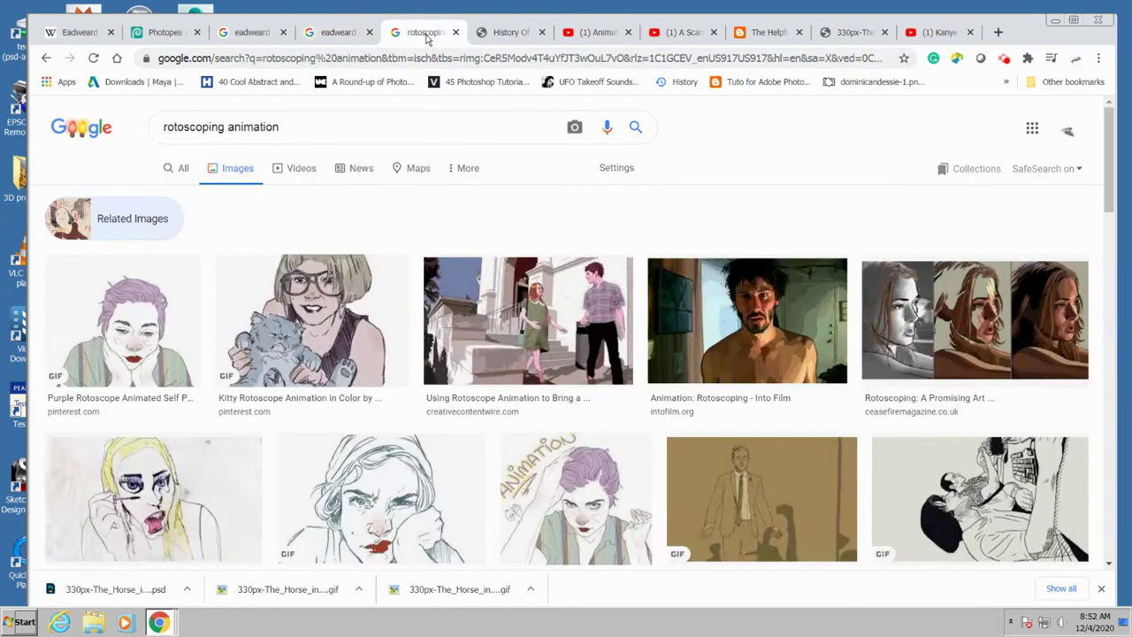
click(345, 33)
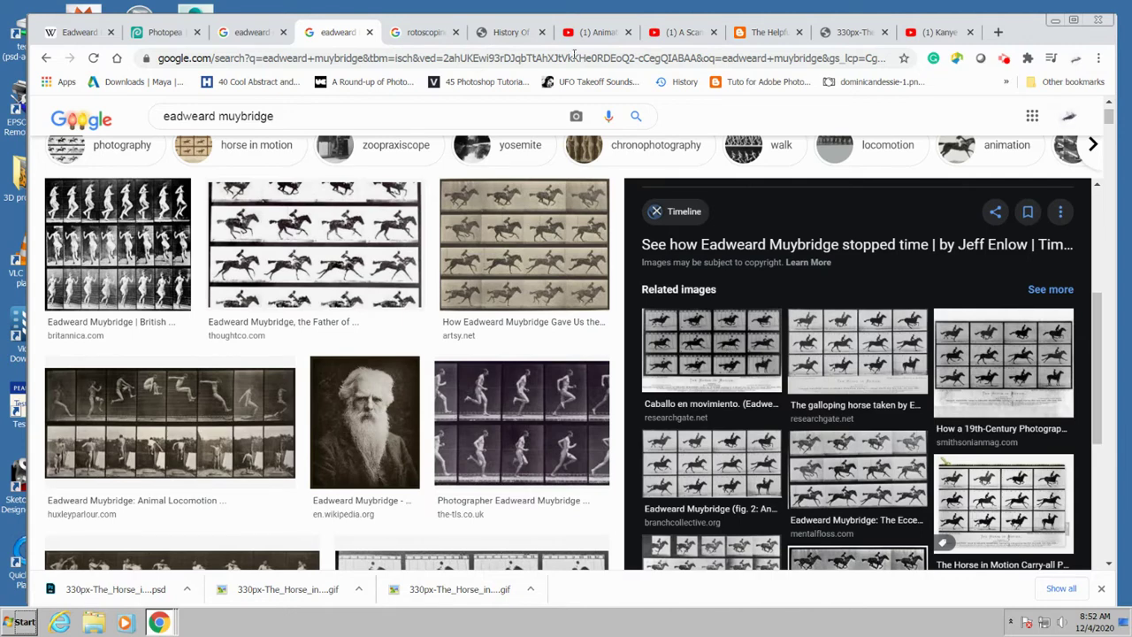
click(509, 36)
click(420, 32)
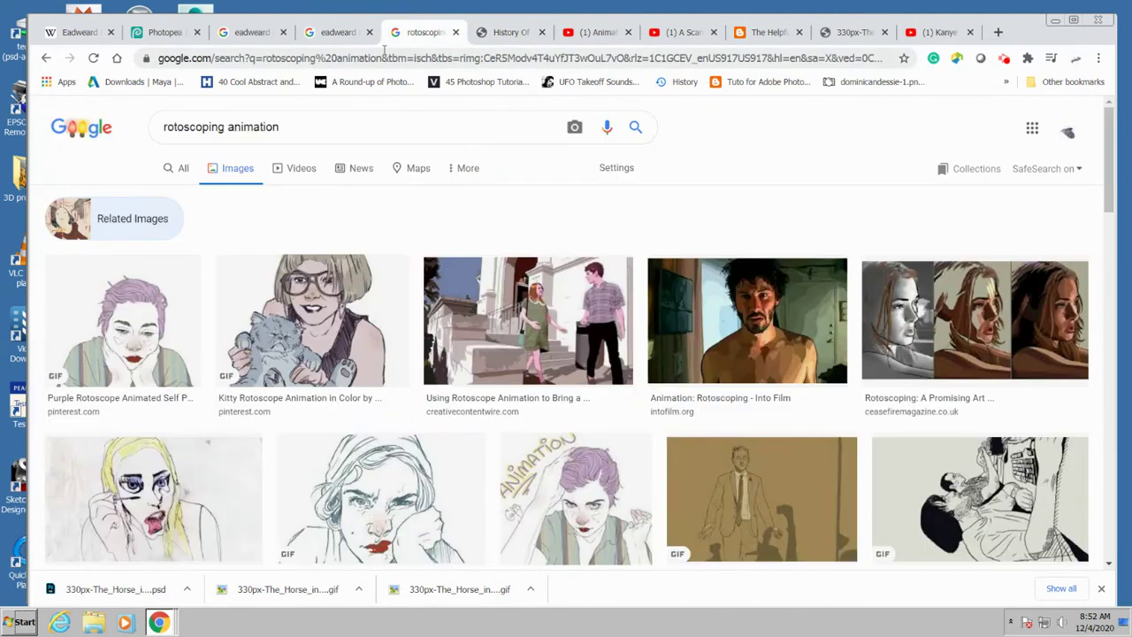
click(336, 33)
scroll(491, 307, up, 1)
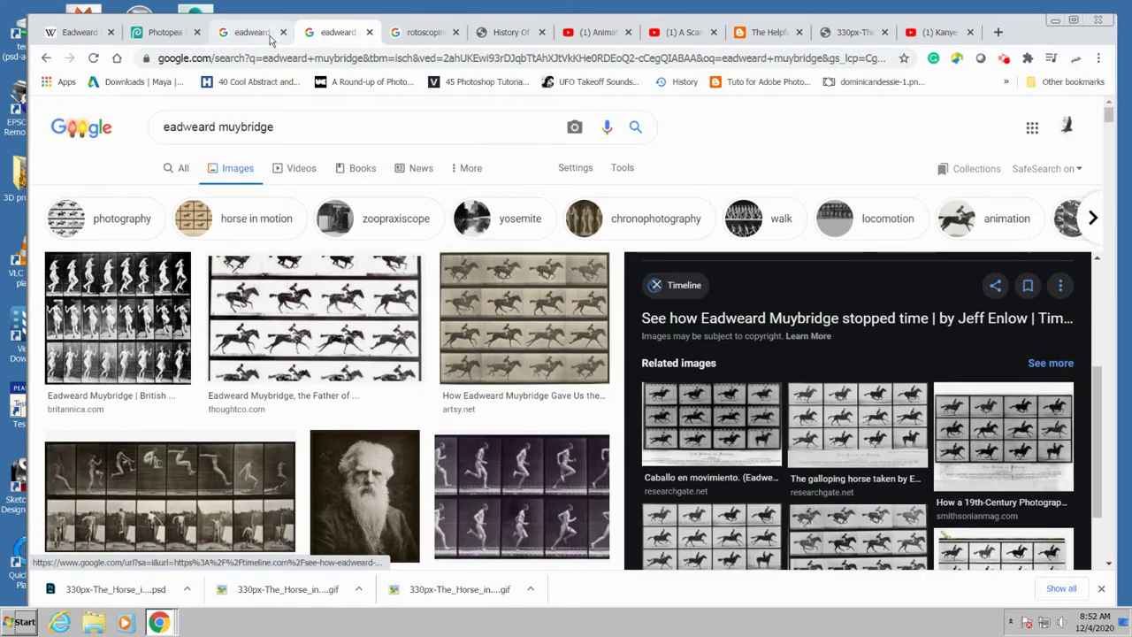
Step: Return to the 'eadweard muybridge gif' results and scroll the Giphy flying-bird preview panel
click(257, 33)
scroll(887, 349, down, 2)
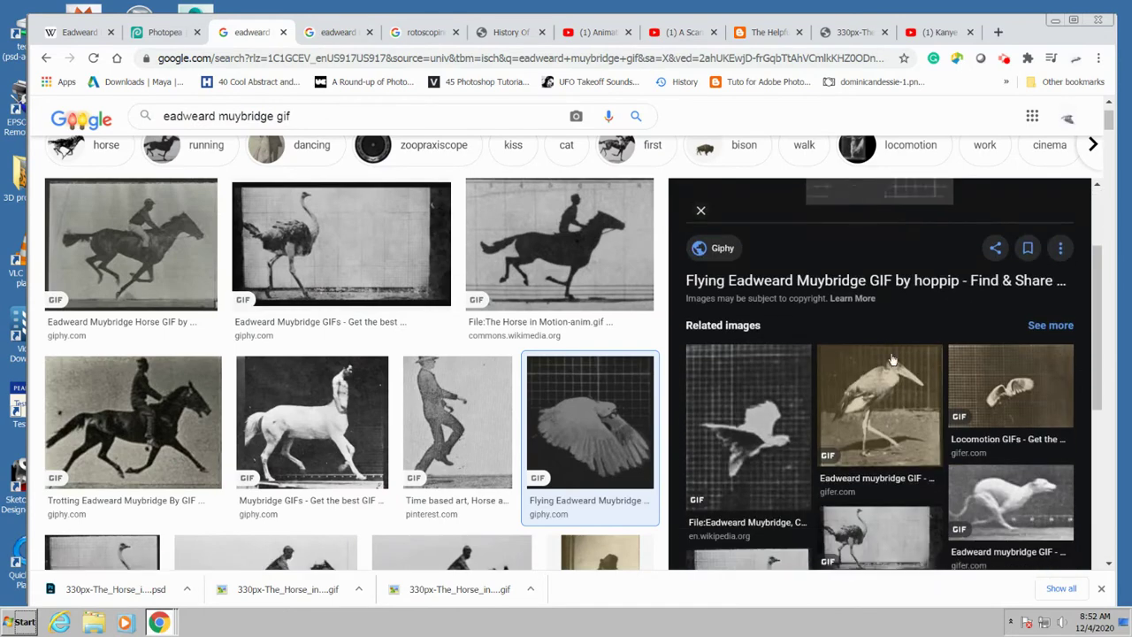
scroll(894, 360, down, 1)
scroll(887, 411, down, 2)
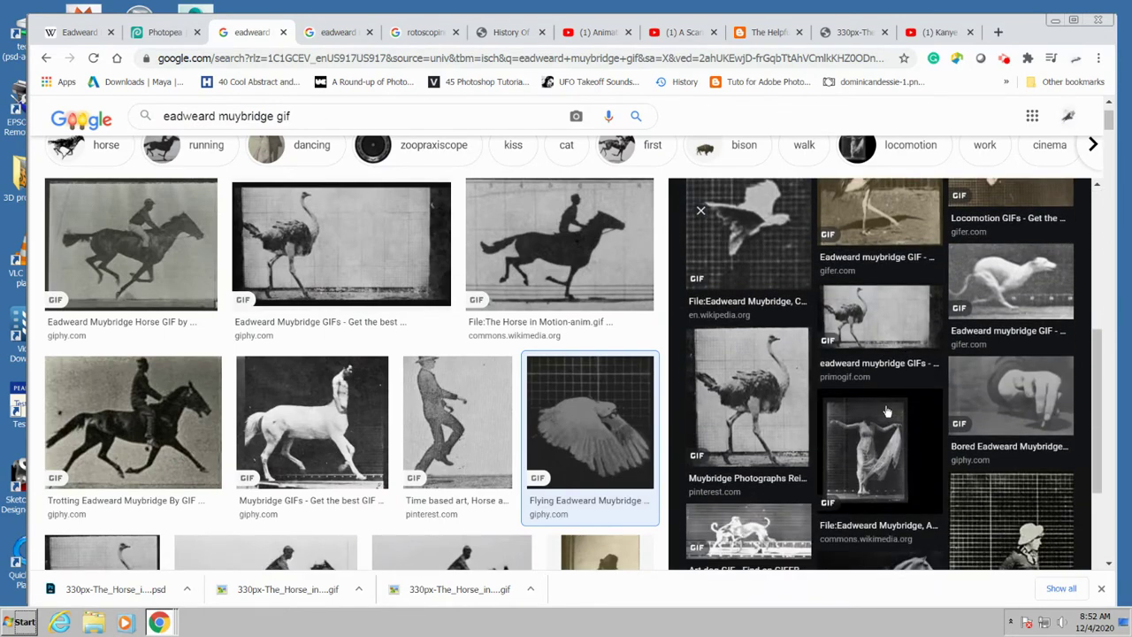
scroll(887, 412, up, 5)
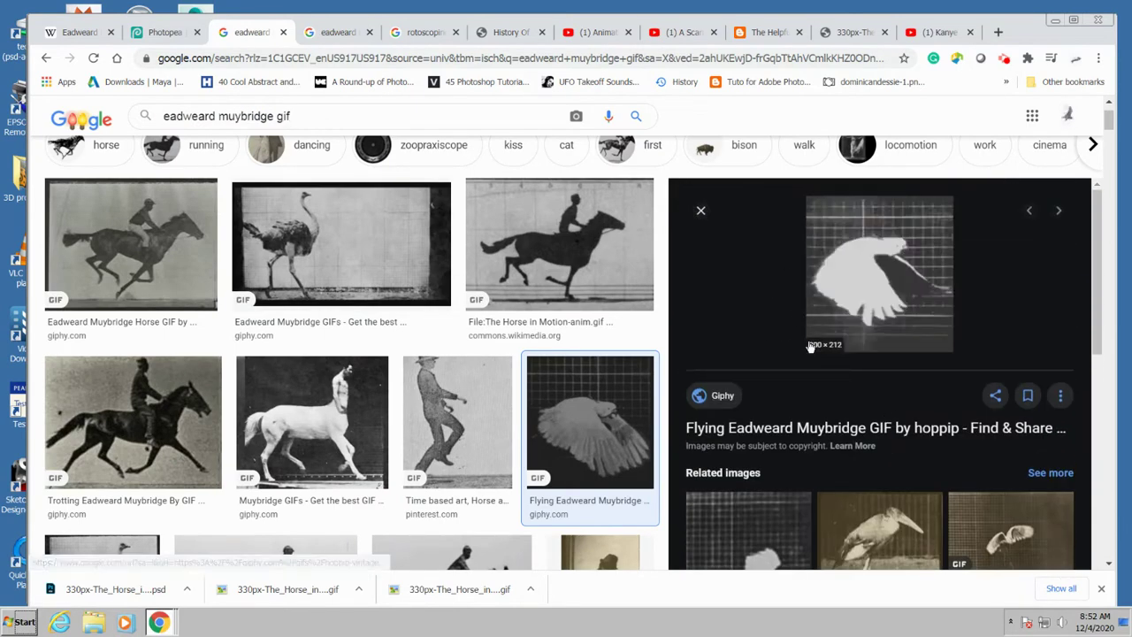
scroll(811, 346, down, 3)
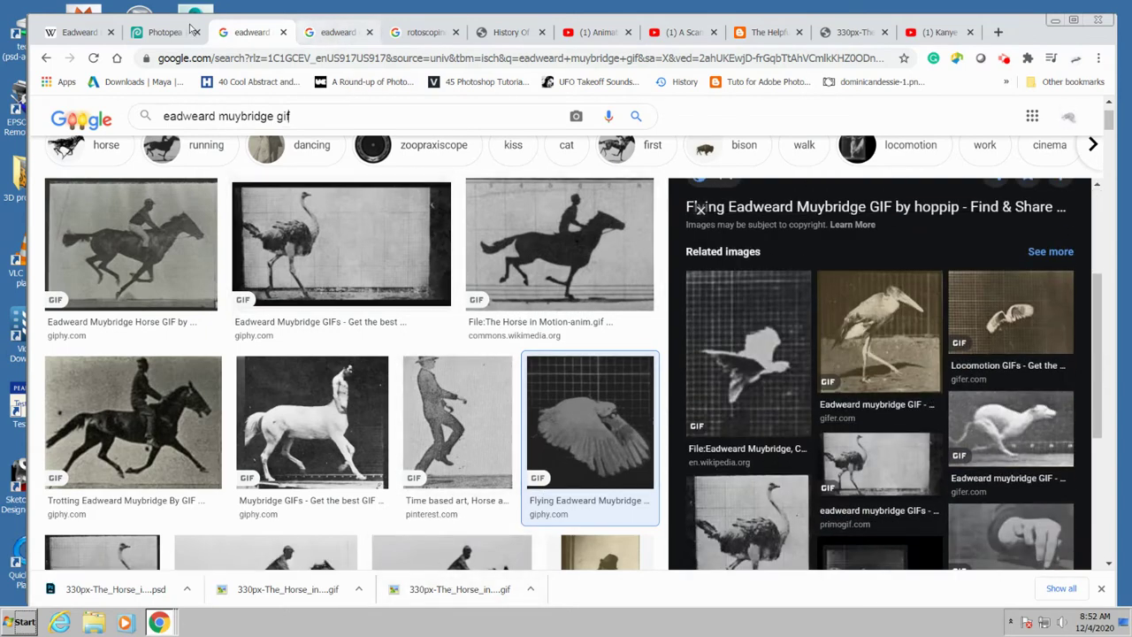
click(166, 31)
Step: Drag the downloaded 330px-The_Horse_in_Motion GIF into Photopea as layered frames and zoom in
drag(447, 589, 263, 409)
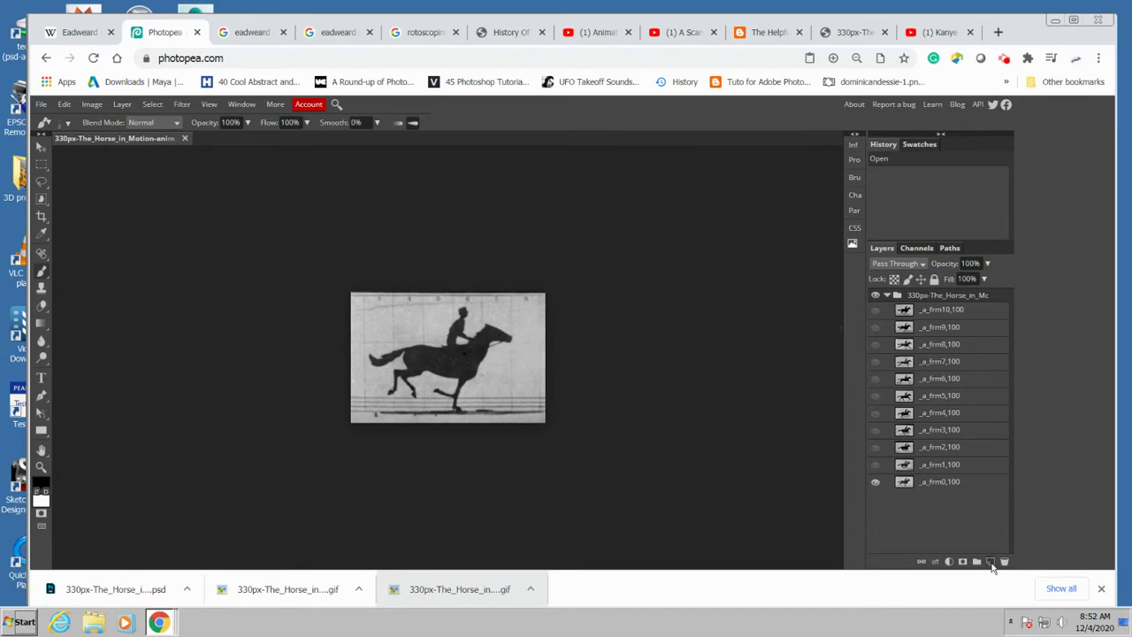
key(ctrl+plus)
key(ctrl+plus)
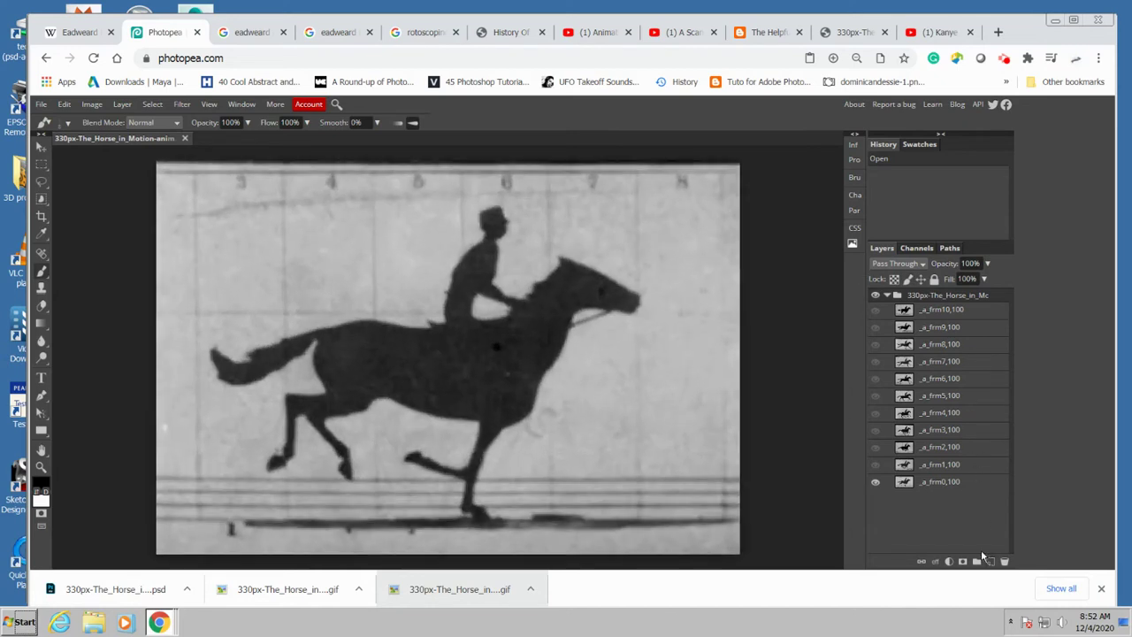
Step: Add a new empty layer above the horse frame group and rename it _a_0
click(989, 561)
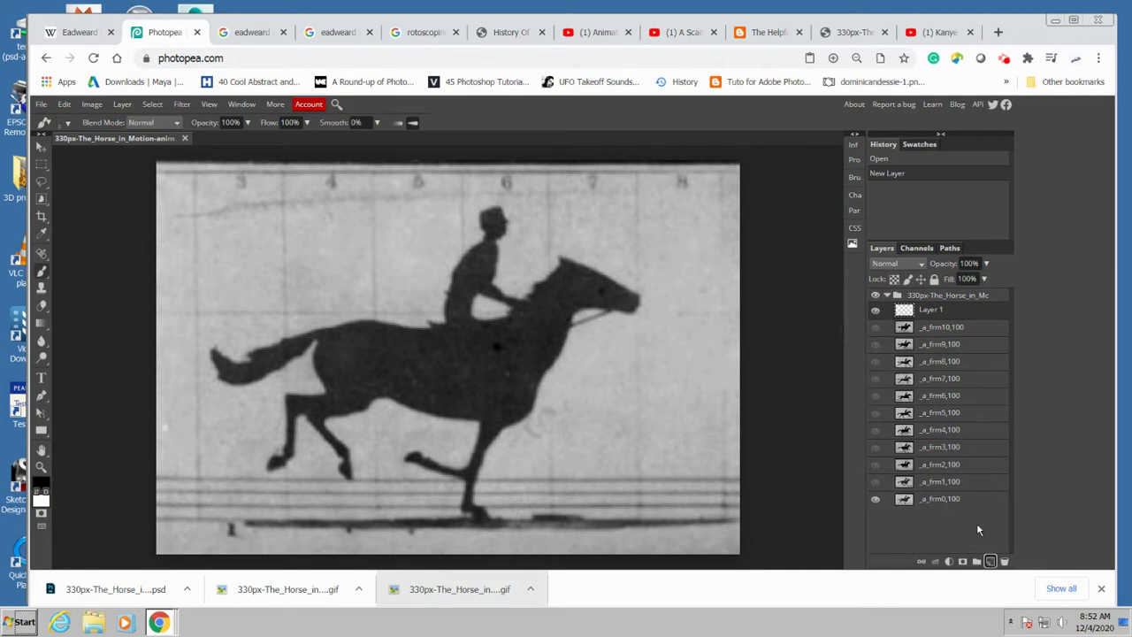
drag(920, 305, 919, 288)
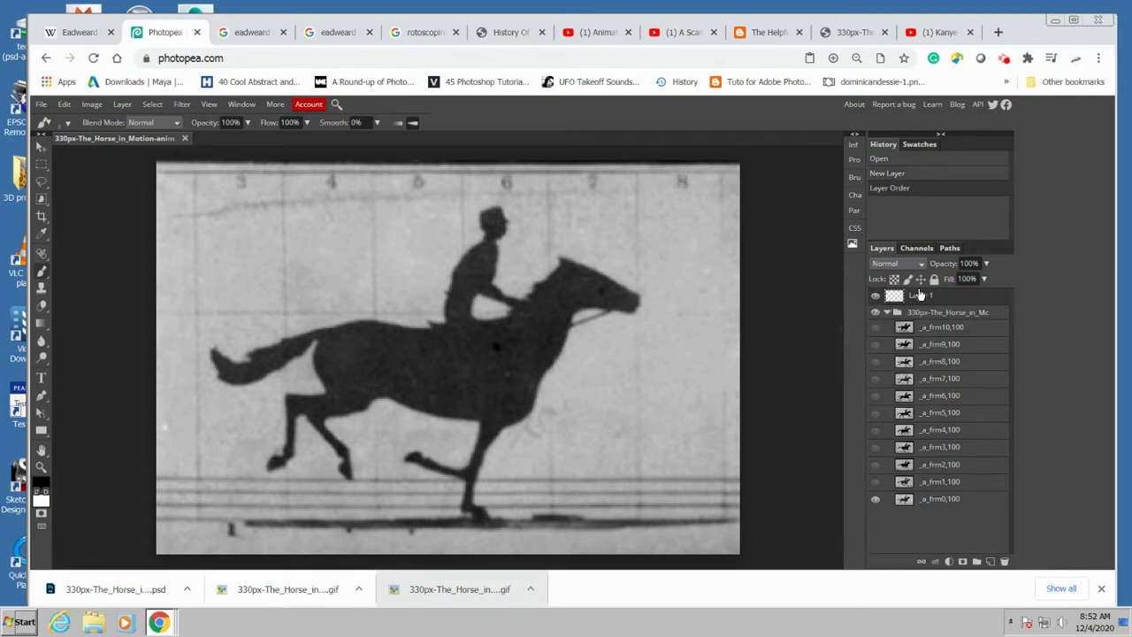
click(887, 313)
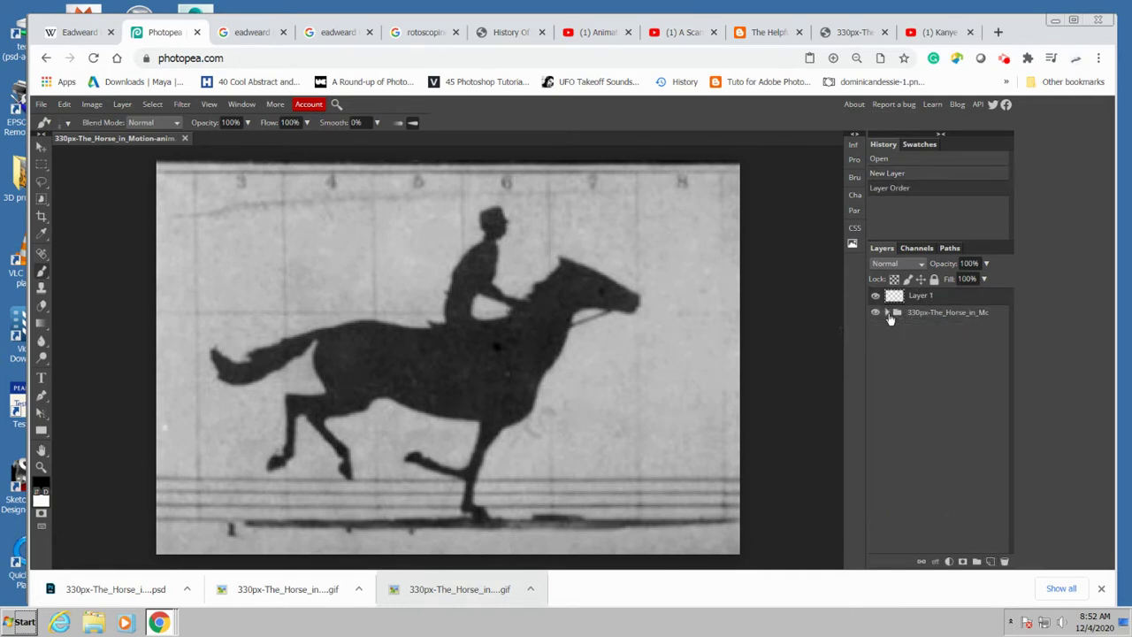
click(887, 312)
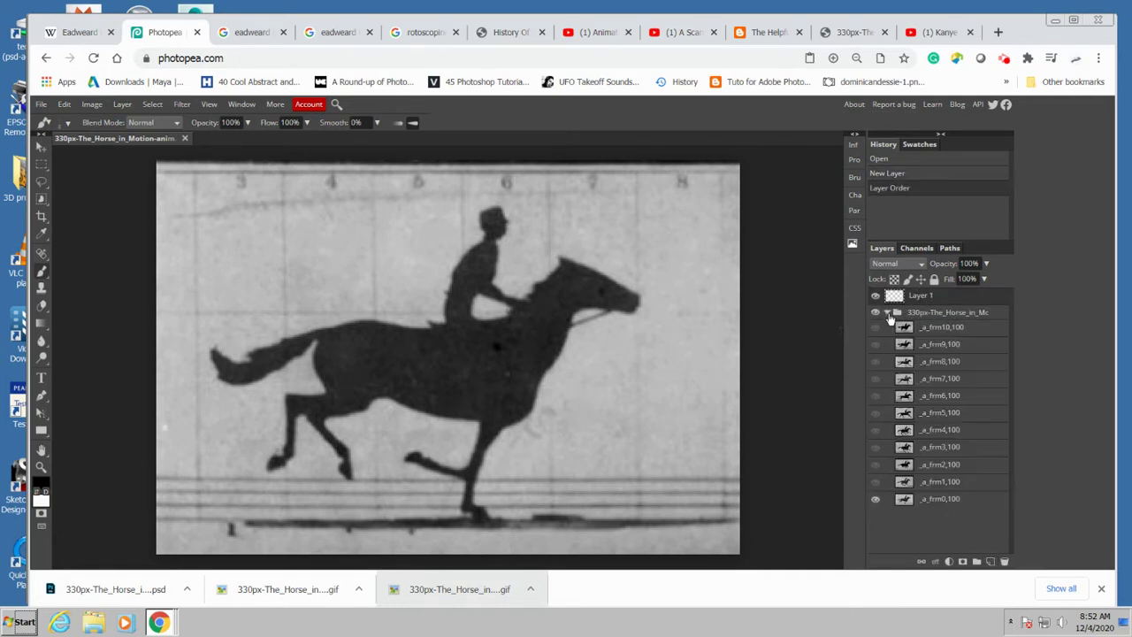
click(938, 506)
click(921, 297)
double_click(921, 297)
key(BackSpace)
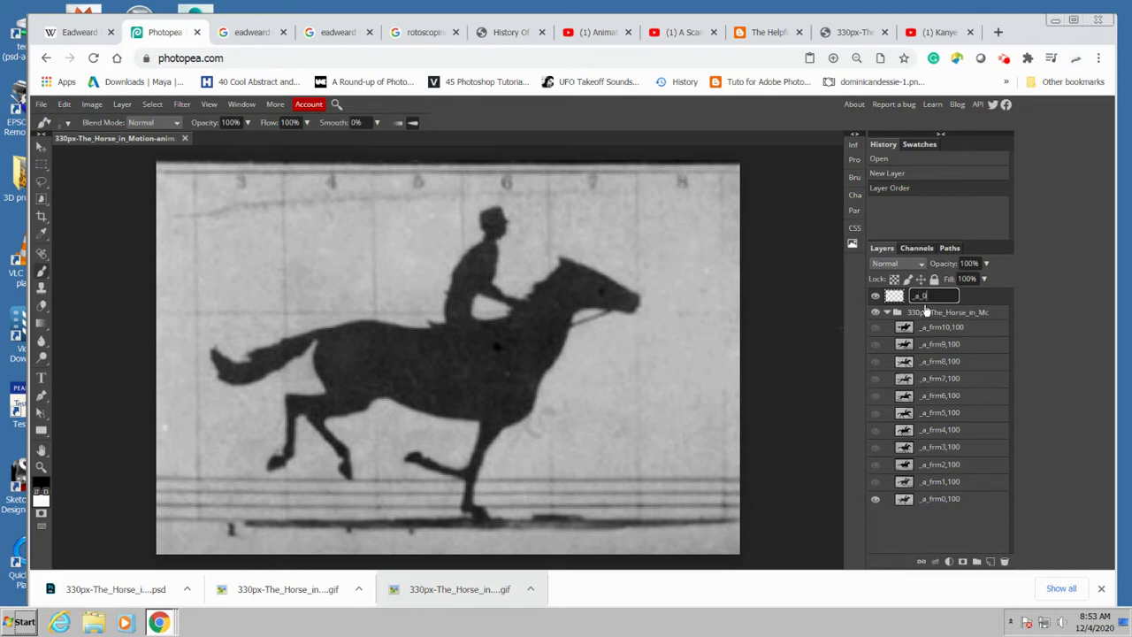
key(Return)
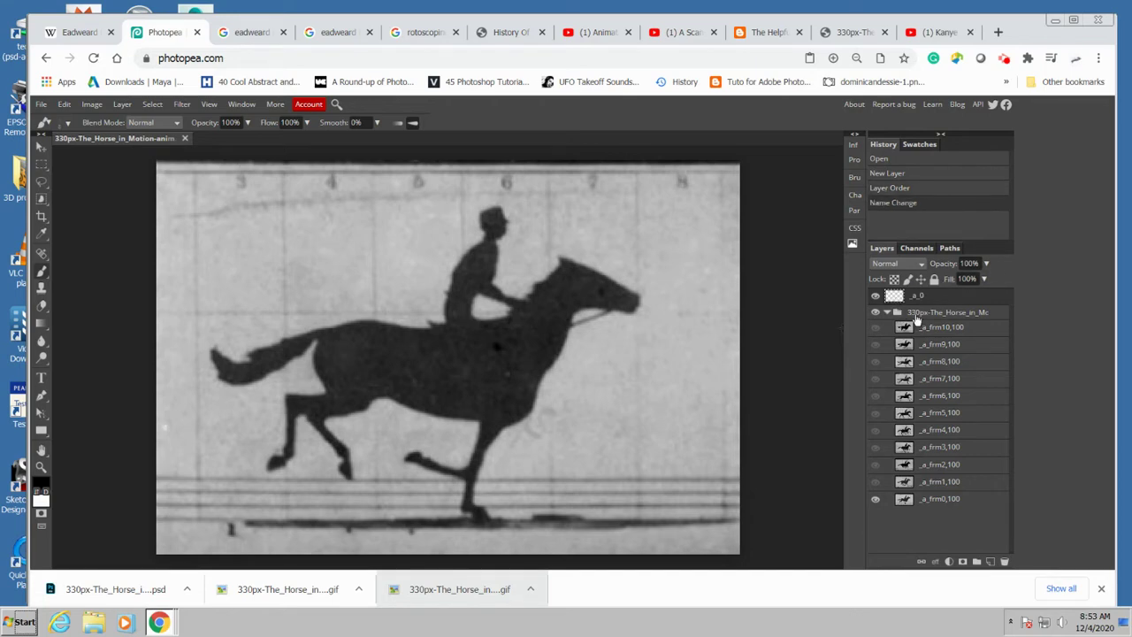
Step: Fade the horse frame group to 56% opacity
click(917, 316)
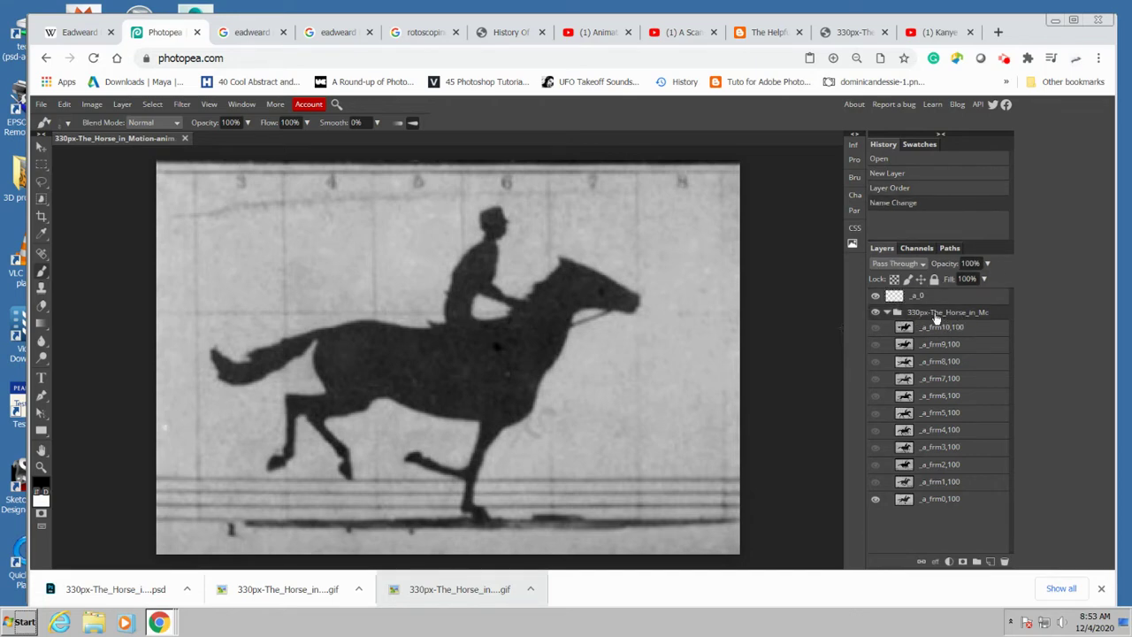
click(988, 280)
click(987, 263)
click(976, 280)
drag(977, 280, 968, 280)
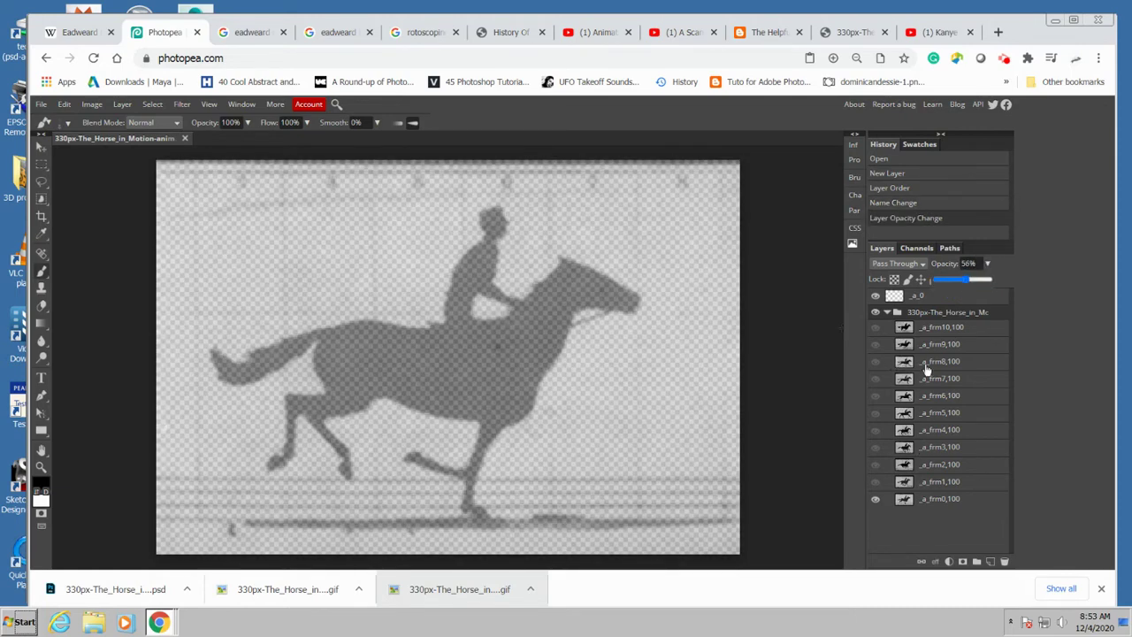
Step: Select layer _a_0, take the Brush Tool and choose a new brush tip preset
click(929, 298)
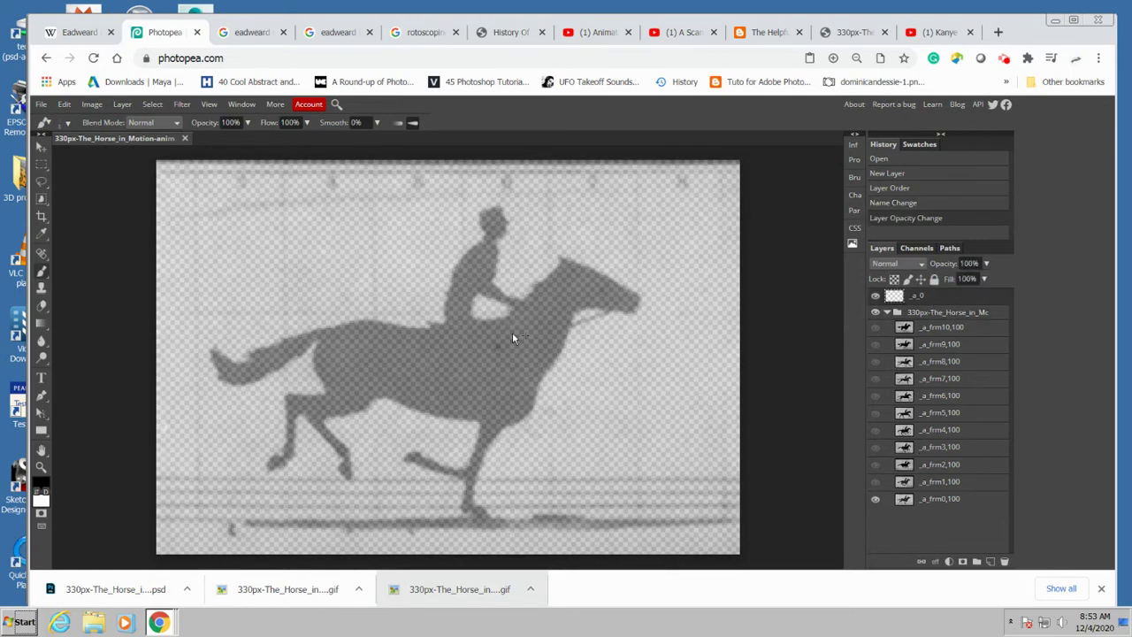
right_click(42, 273)
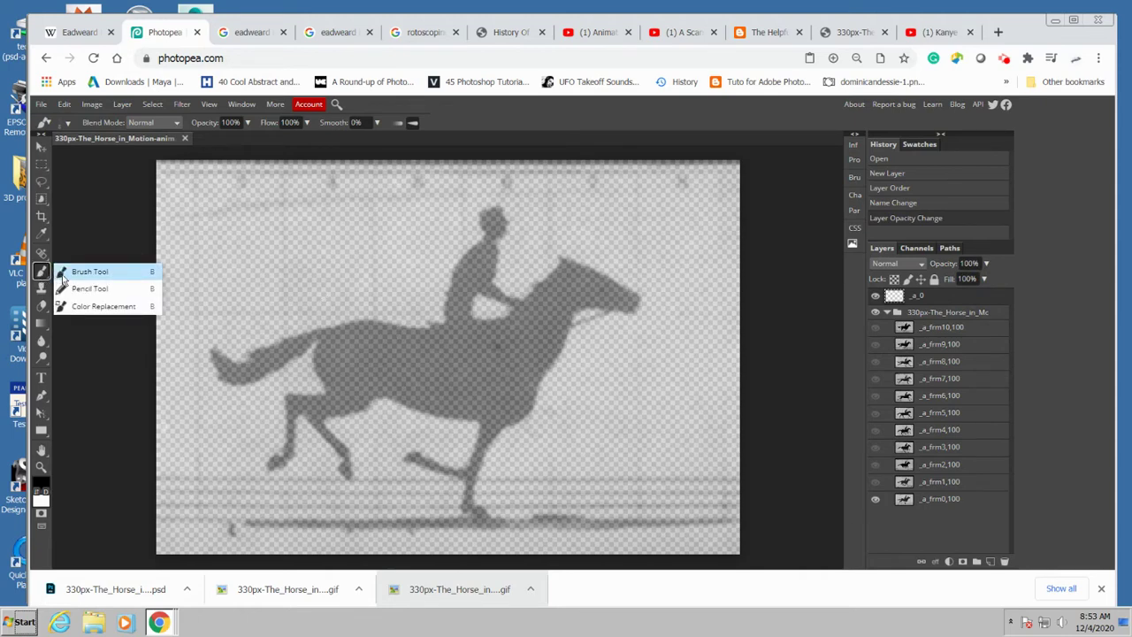
click(68, 124)
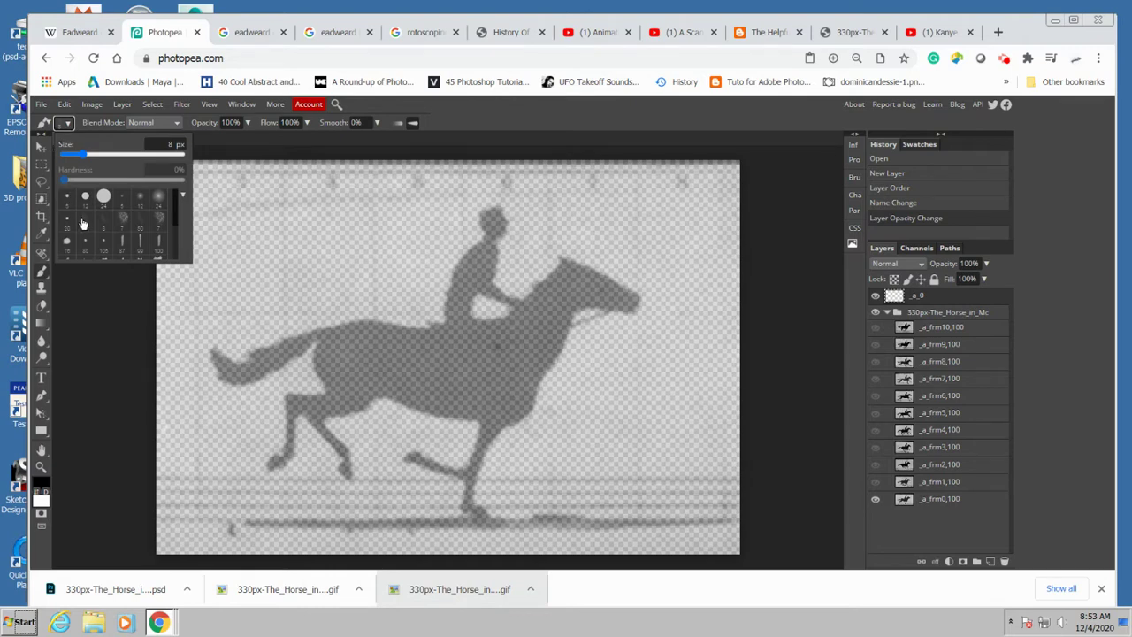
click(82, 223)
click(758, 246)
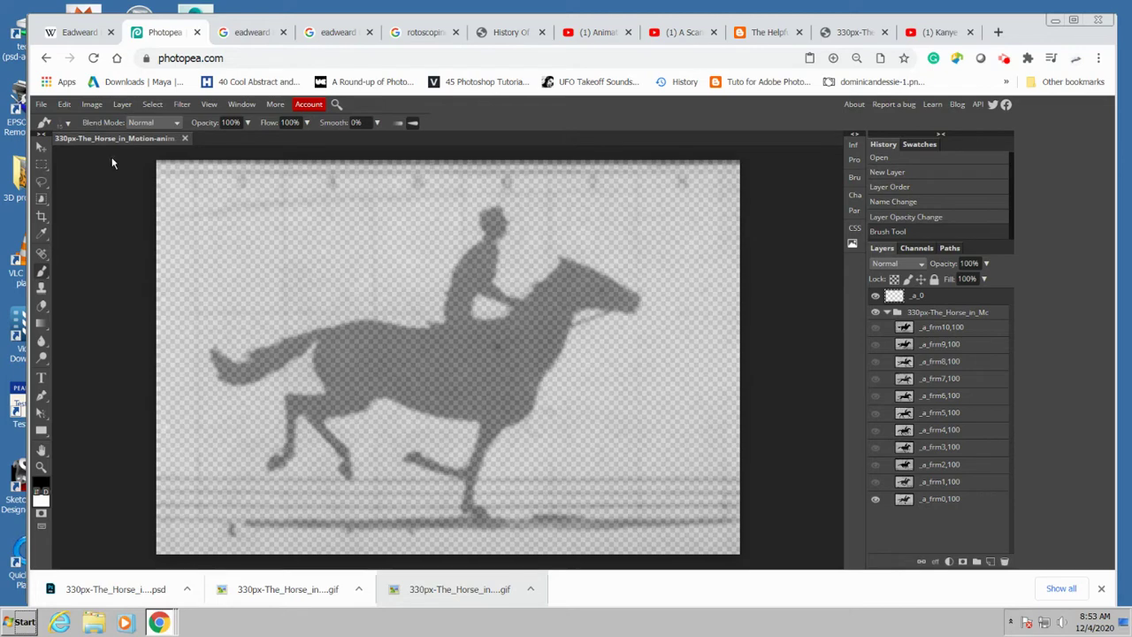
click(69, 124)
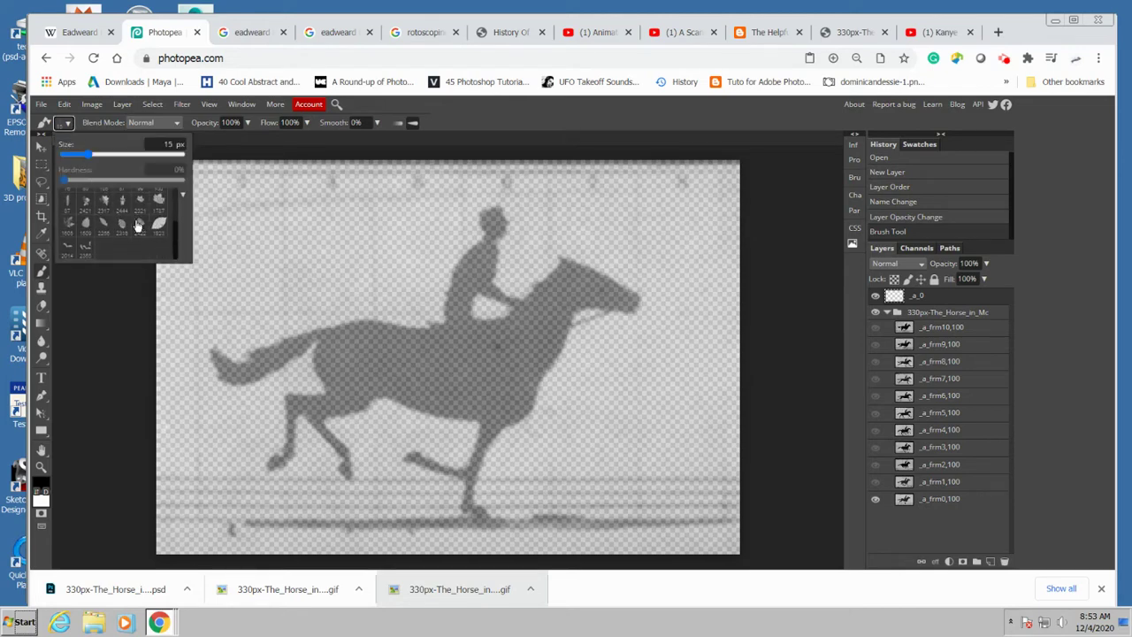
click(111, 316)
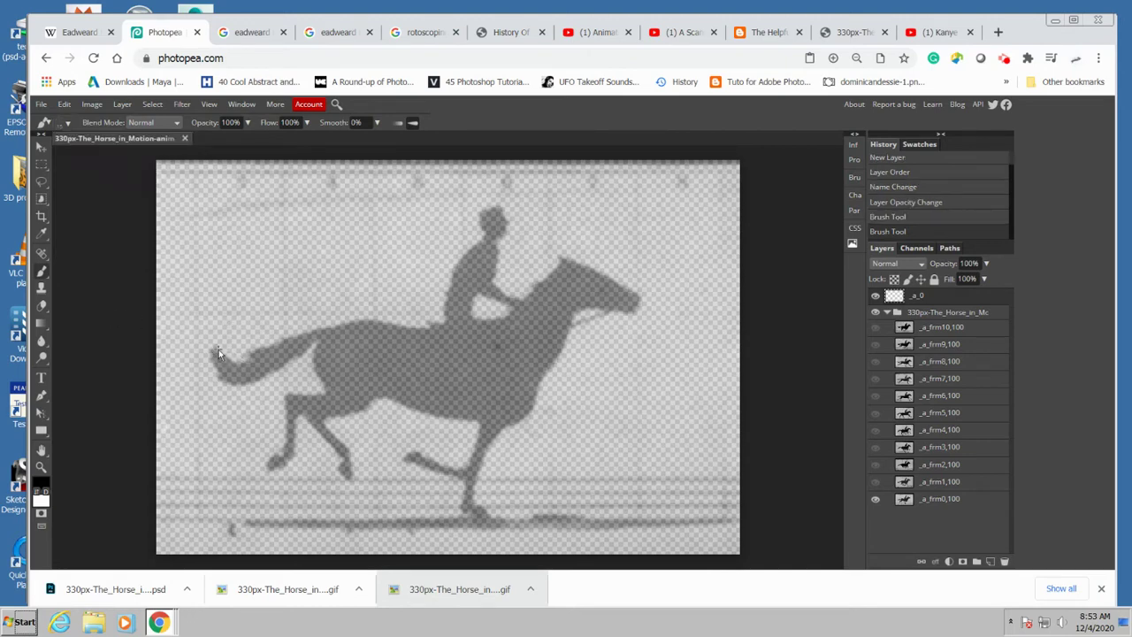
Step: Keep black as the paint colour, test a dab on the tail, and undo it
click(45, 484)
key(Return)
click(255, 358)
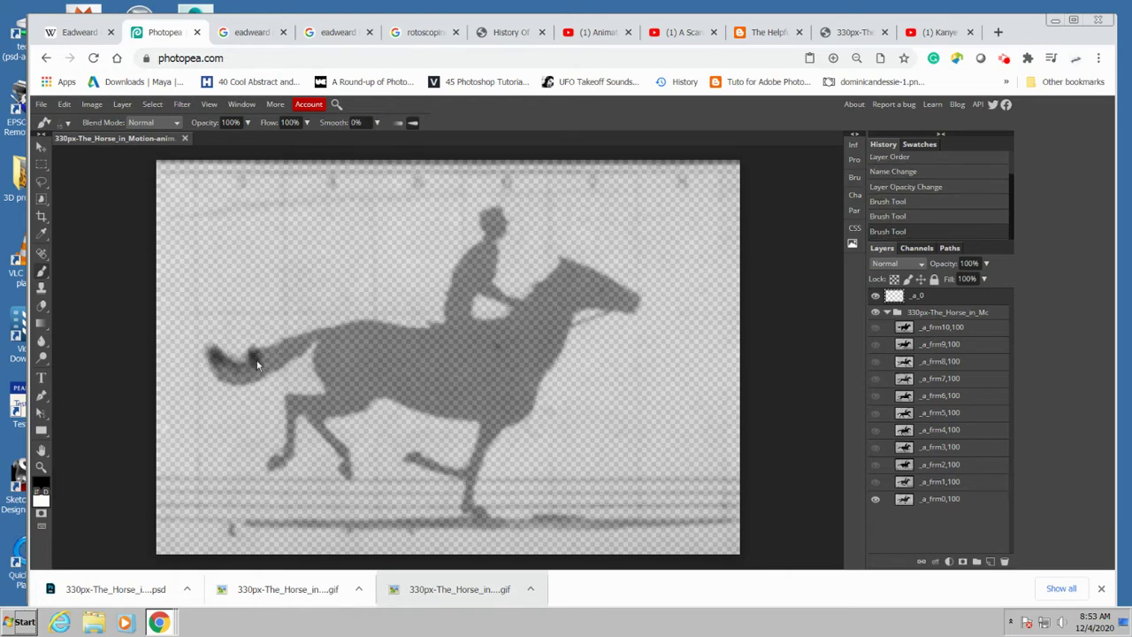
key(ctrl+z)
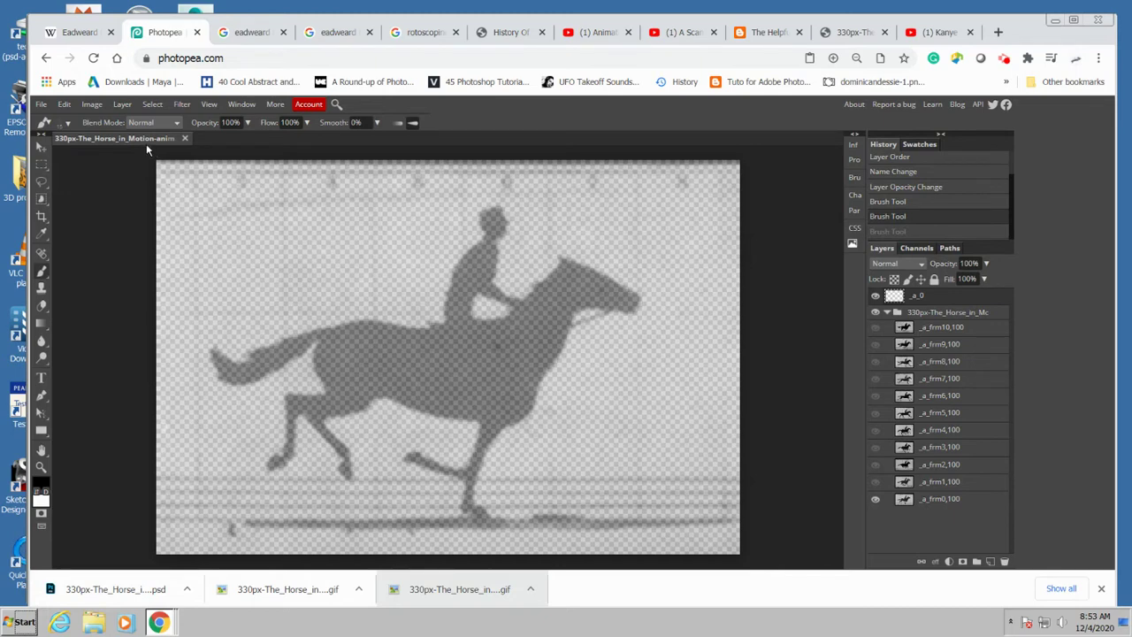
click(92, 104)
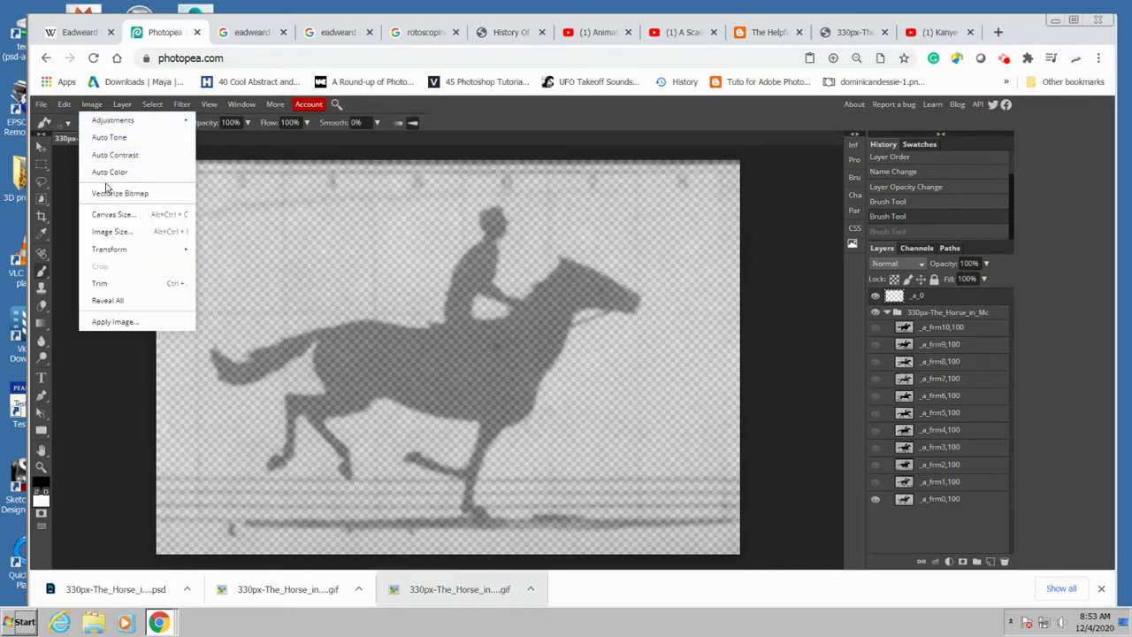
Step: Resize the horse image from 330 × 223 to 600 × 405 px with proportions linked
click(124, 232)
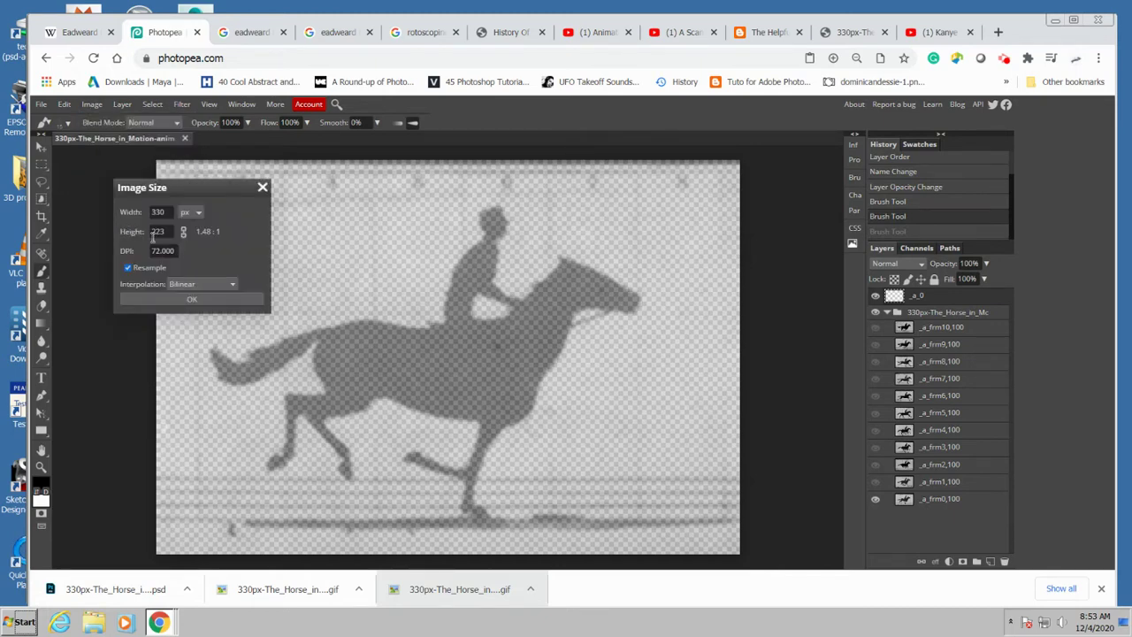
drag(169, 213, 145, 212)
text(600)
click(183, 232)
drag(168, 212, 147, 212)
text(600)
click(165, 232)
click(205, 299)
scroll(389, 332, down, 2)
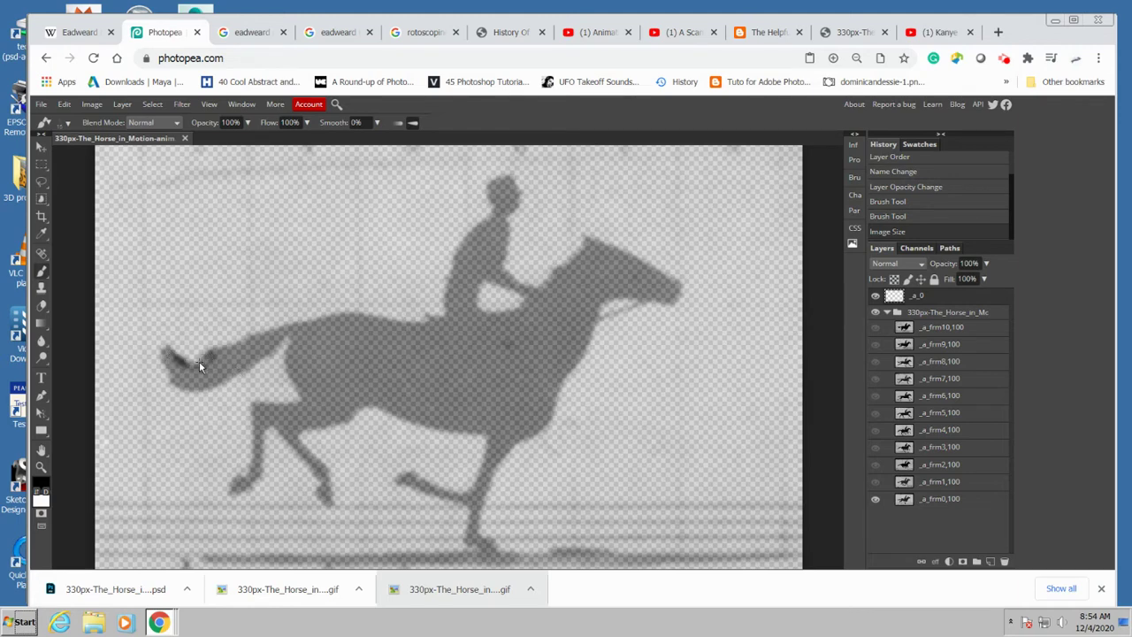
Step: Trace the horse's tail and reins with sketchy dark brush strokes on _a_0
drag(237, 351, 312, 329)
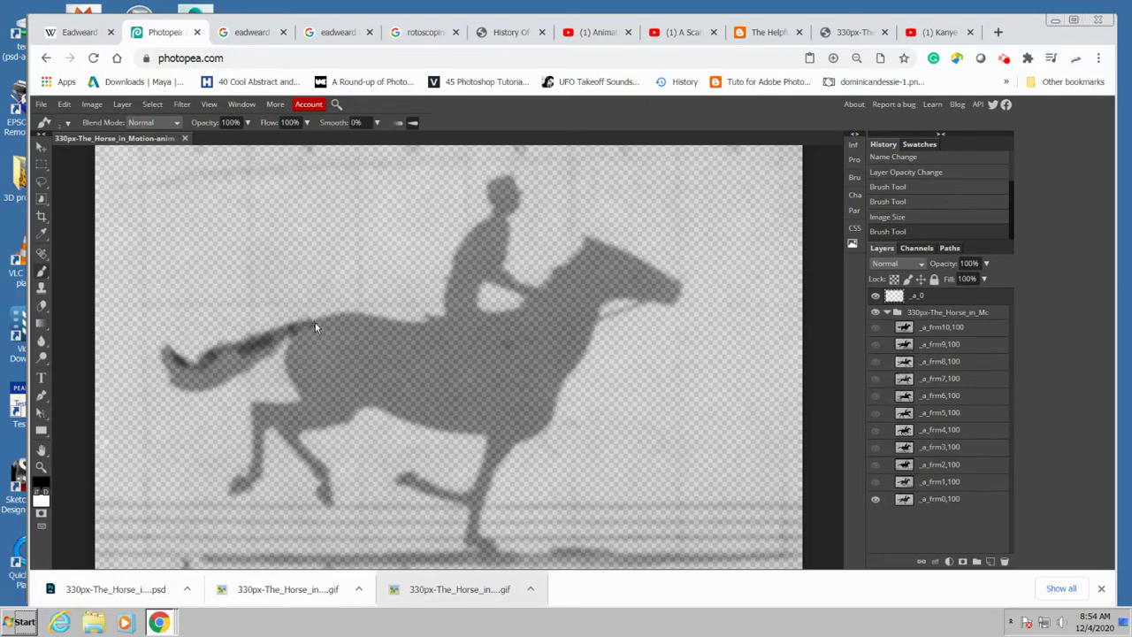
drag(315, 327, 321, 327)
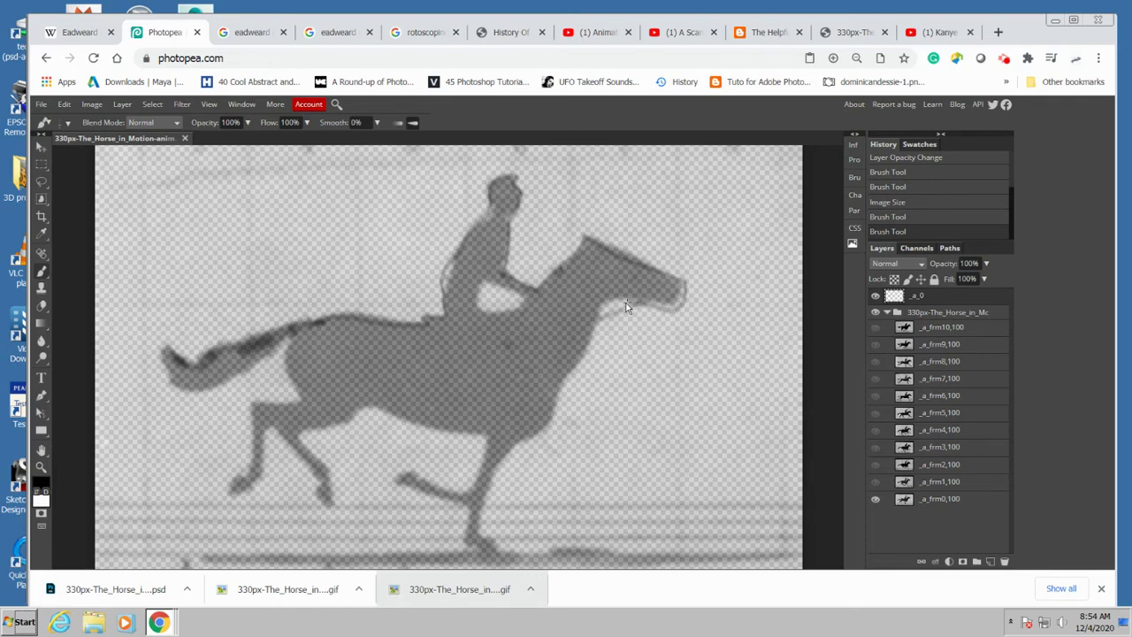
mouse_move(605, 306)
mouse_down()
mouse_move(650, 299)
mouse_move(603, 325)
mouse_up()
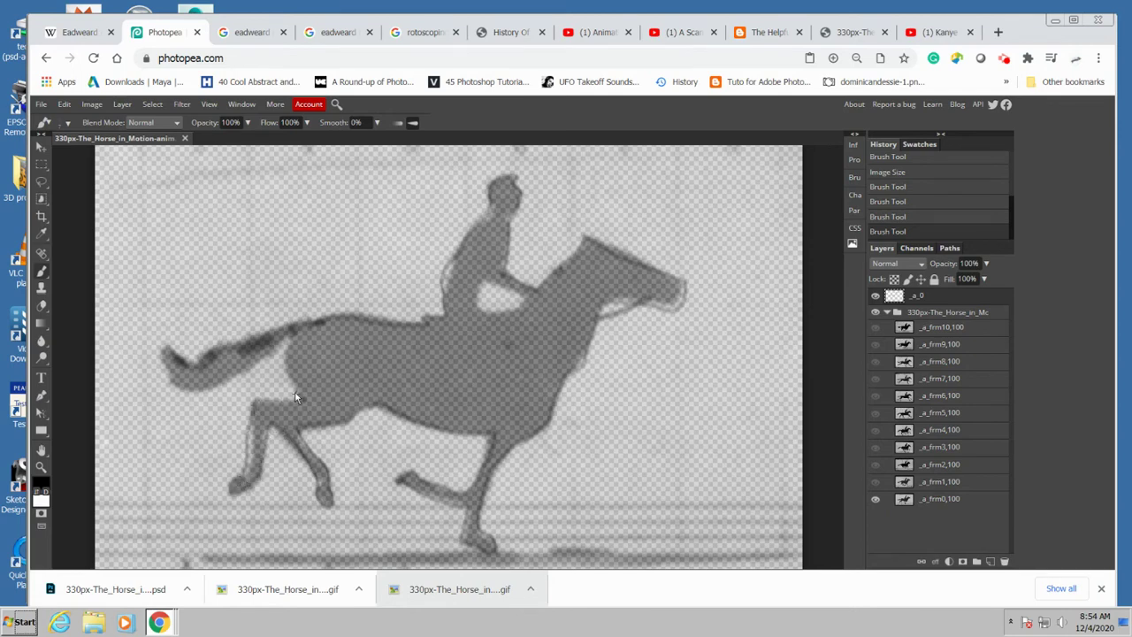
click(290, 345)
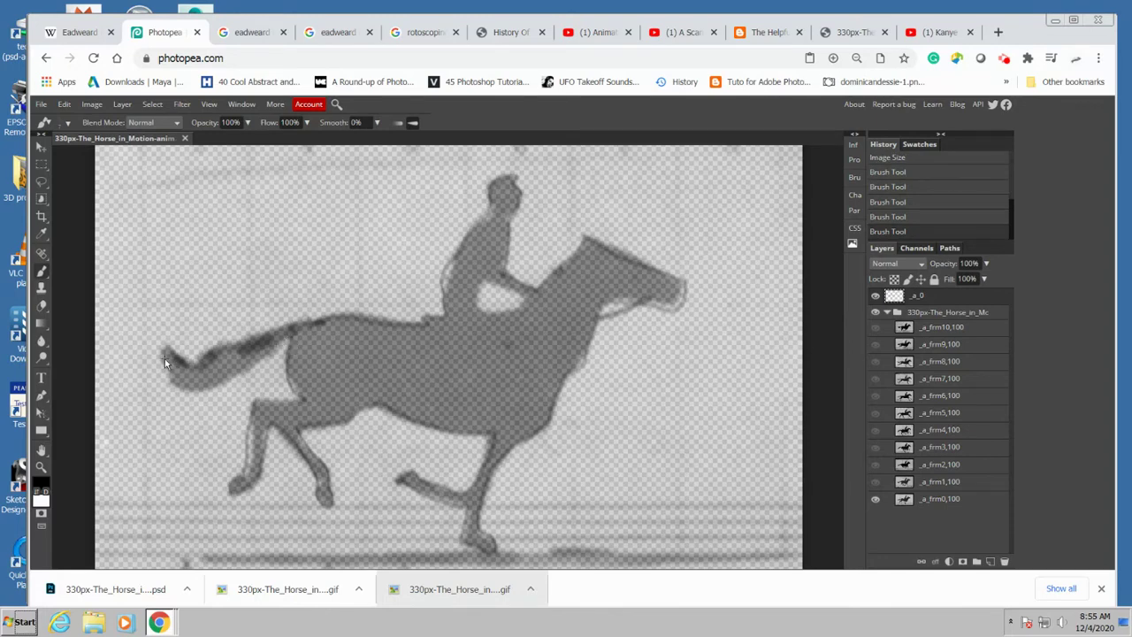
mouse_move(164, 358)
mouse_down()
mouse_move(181, 396)
mouse_move(228, 384)
mouse_move(288, 336)
mouse_up()
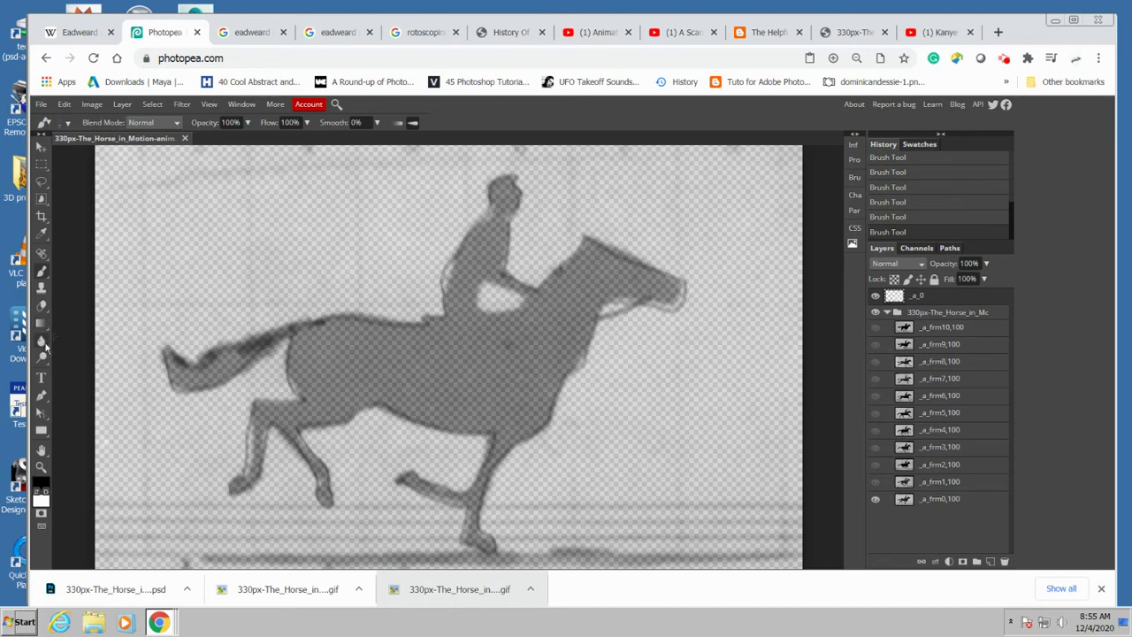
Step: Erase stray marks by the hind leg, then paint the leg, tail and rider's body
click(42, 306)
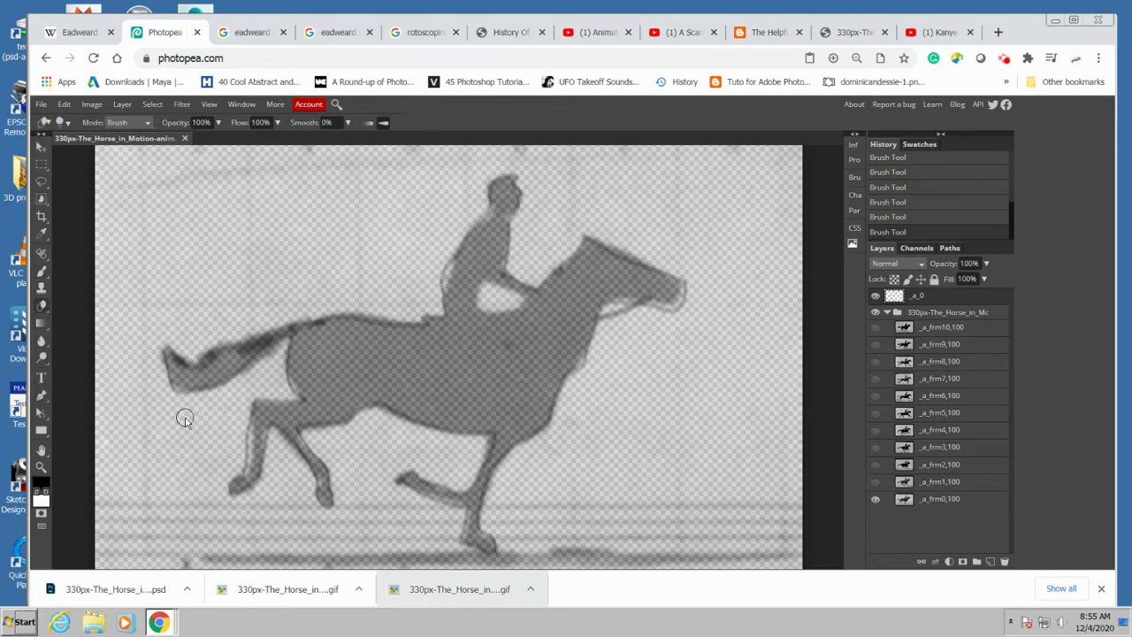
mouse_move(222, 465)
mouse_down()
mouse_move(240, 437)
mouse_move(230, 422)
mouse_up()
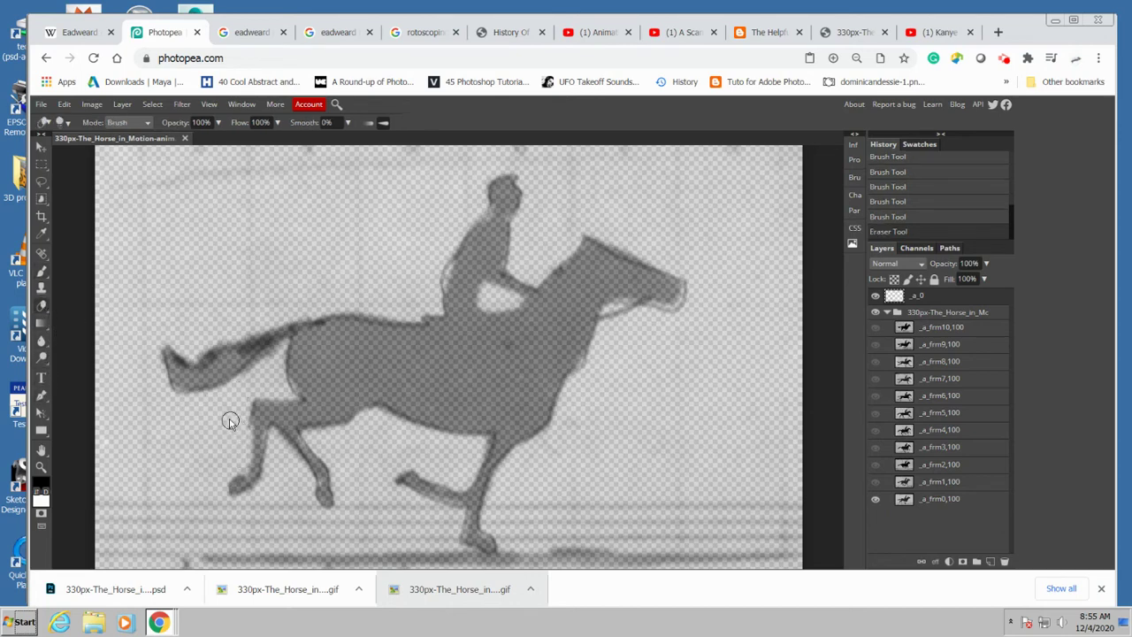
click(42, 270)
drag(245, 480, 235, 487)
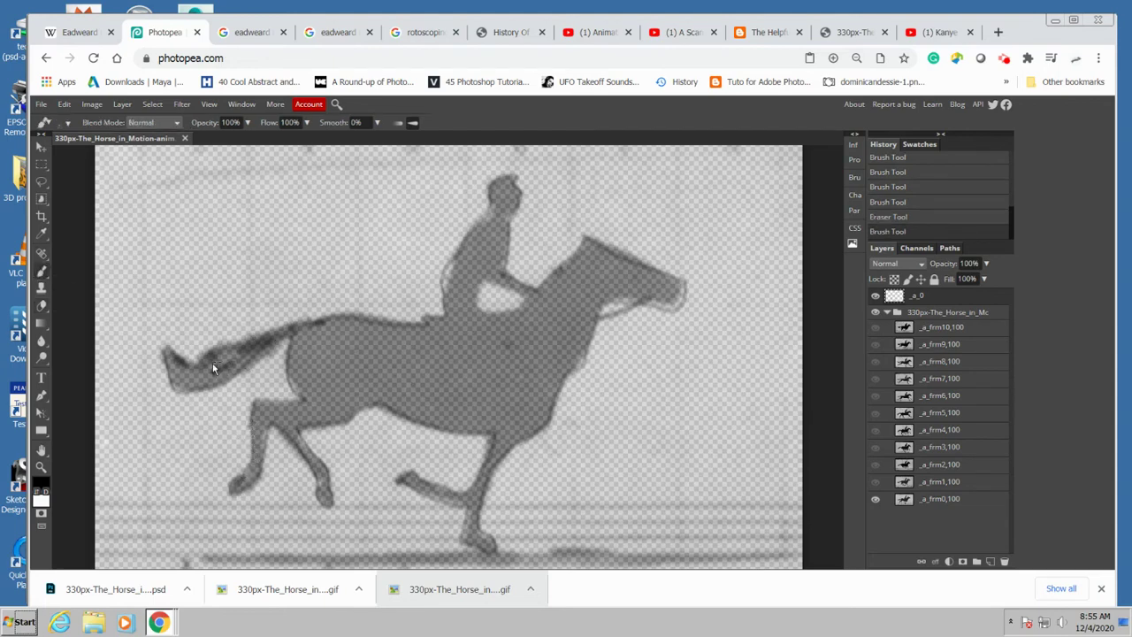
mouse_move(212, 368)
mouse_down()
mouse_move(346, 335)
mouse_move(335, 334)
mouse_move(422, 334)
mouse_up()
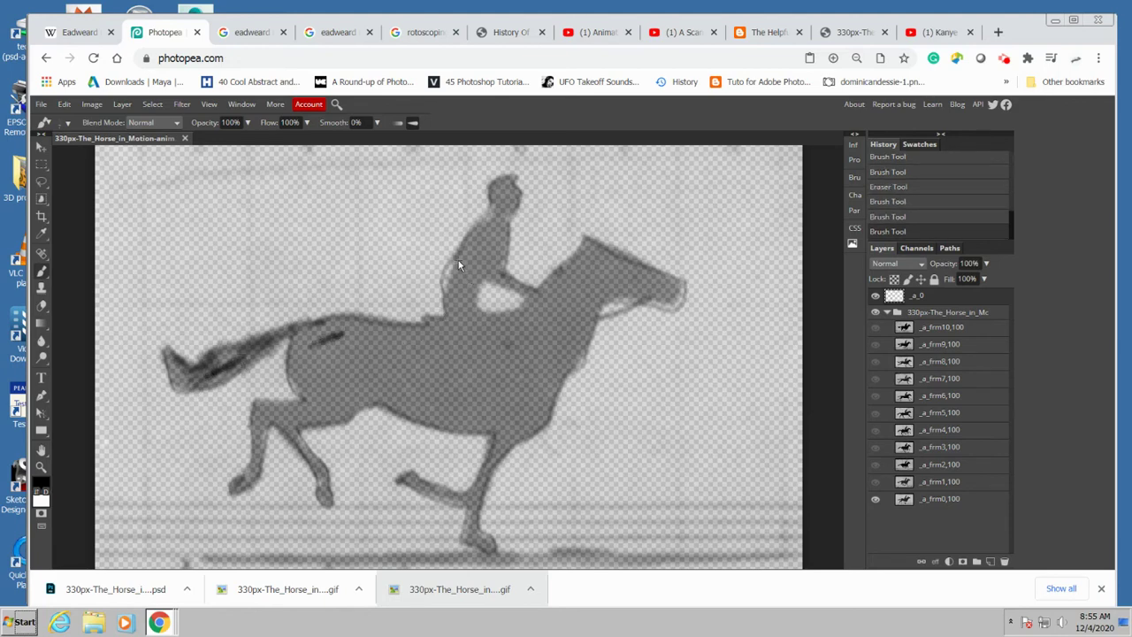
mouse_move(447, 292)
mouse_down()
mouse_move(485, 287)
mouse_move(489, 318)
mouse_move(527, 316)
mouse_move(489, 289)
mouse_up()
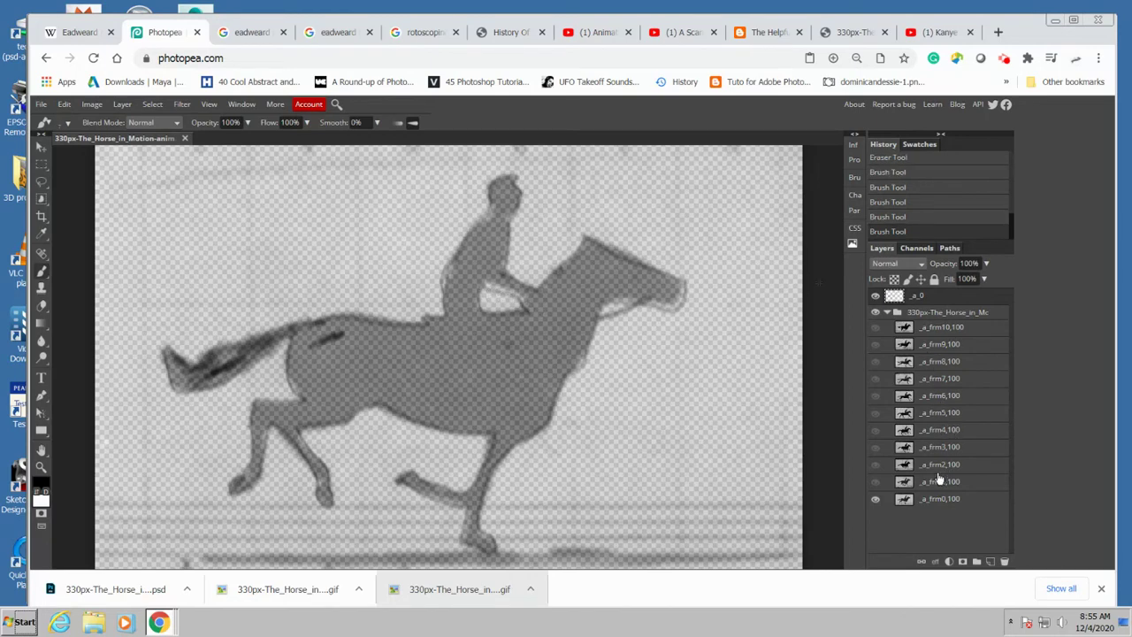
click(877, 485)
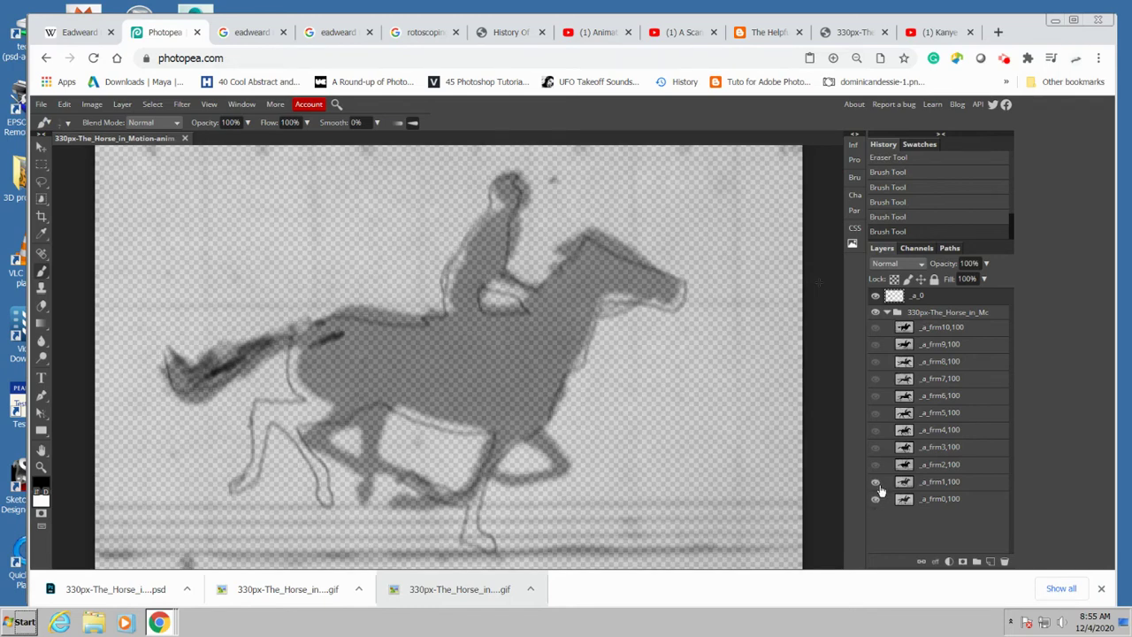
Step: Hide tracing layer _a_0 and add a new empty layer named _a_1 on top
click(876, 296)
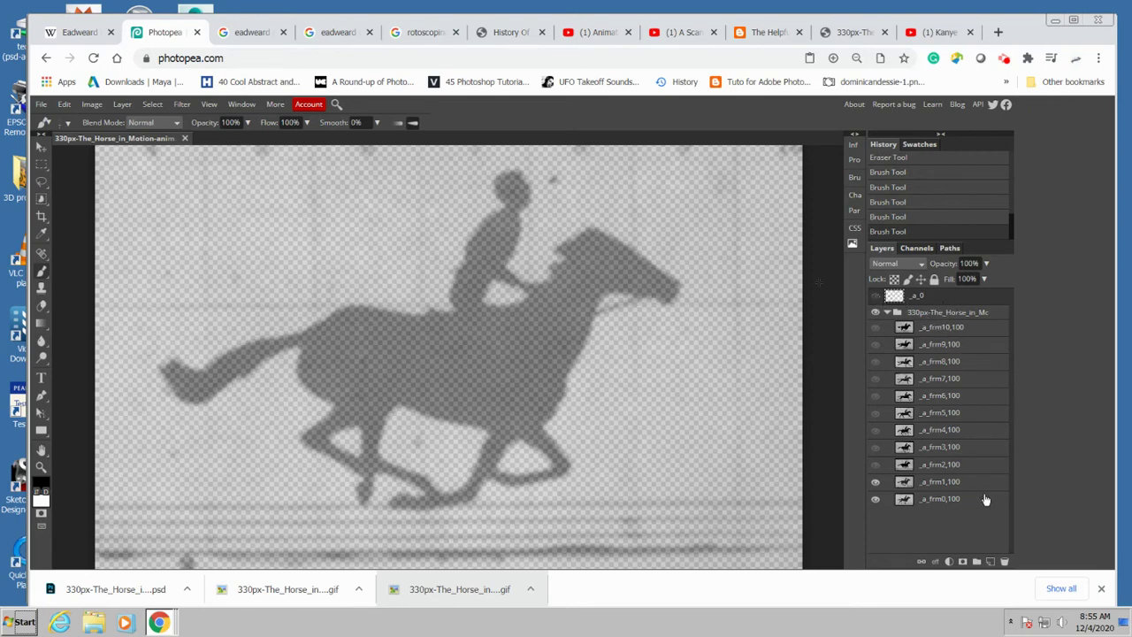
click(990, 562)
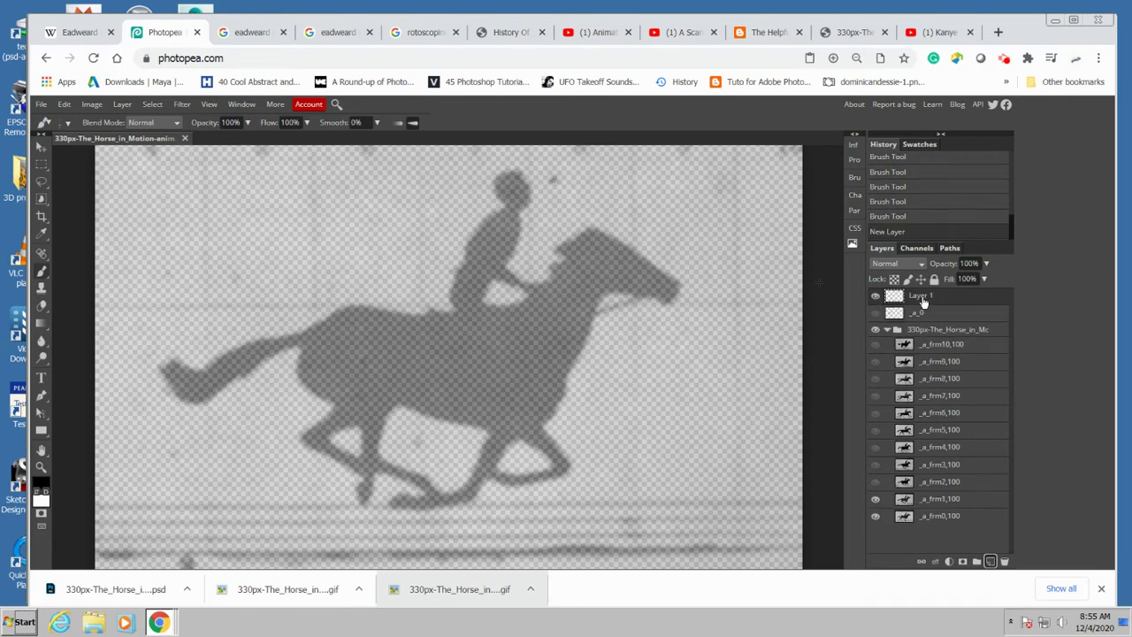
double_click(923, 297)
key(BackSpace)
key(Return)
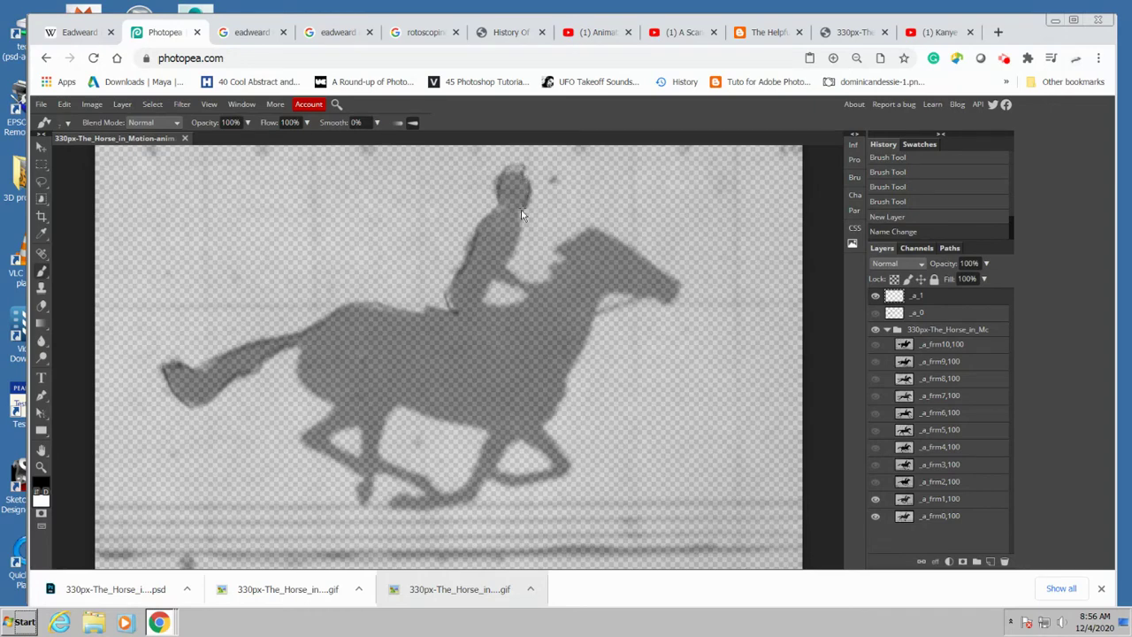
Step: Sketch the rider, head, muzzle and leg on _a_1, then open the finished traced horse PSD
mouse_move(521, 214)
mouse_down()
mouse_move(512, 254)
mouse_move(525, 283)
mouse_up()
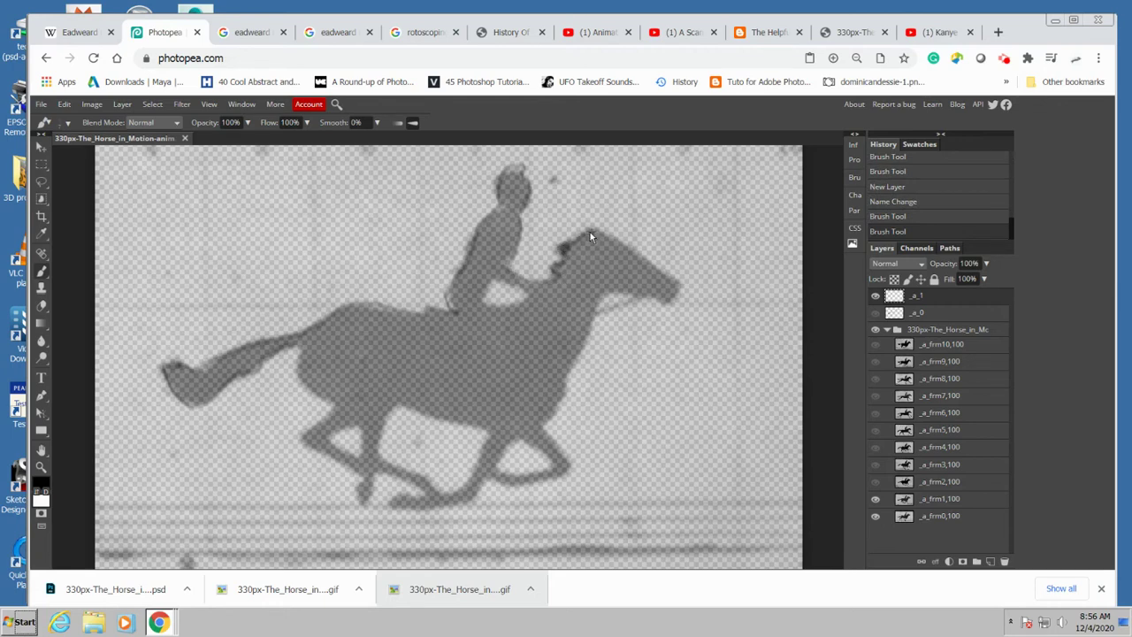
drag(590, 236, 634, 258)
mouse_move(673, 297)
mouse_down()
mouse_move(643, 298)
mouse_move(596, 318)
mouse_move(601, 304)
mouse_move(634, 300)
mouse_move(576, 348)
mouse_up()
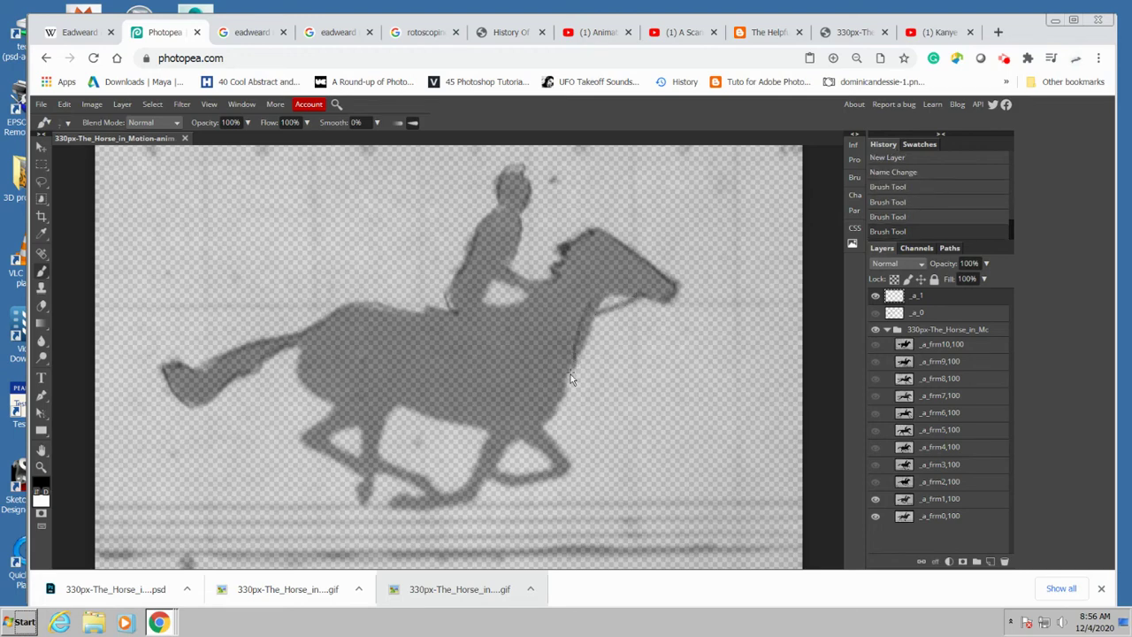
drag(559, 409, 546, 432)
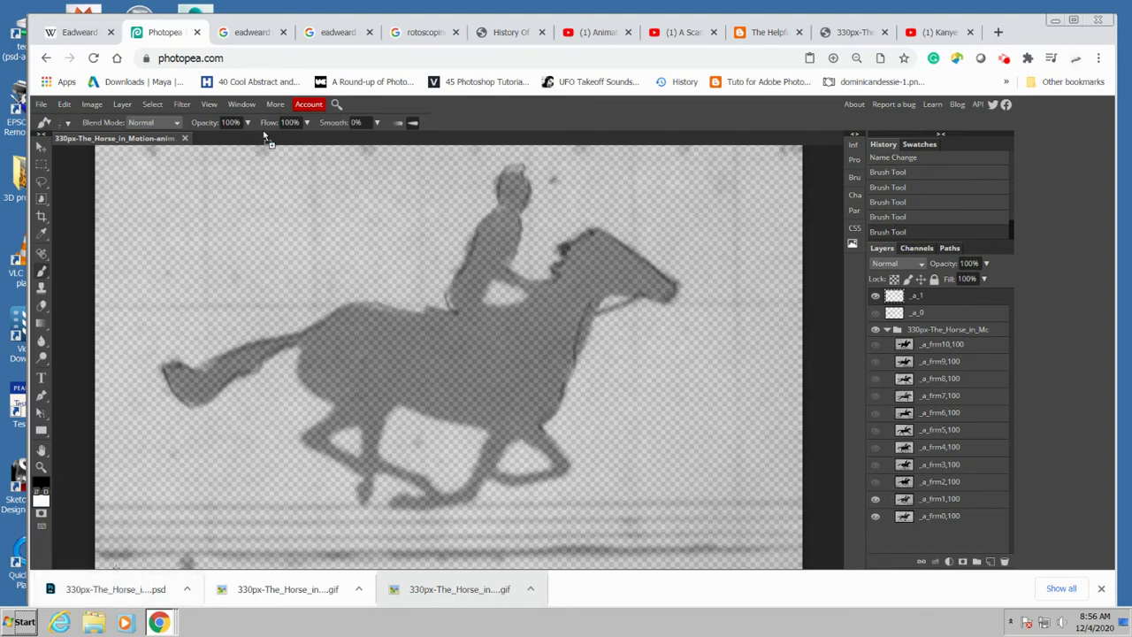
drag(266, 137, 266, 139)
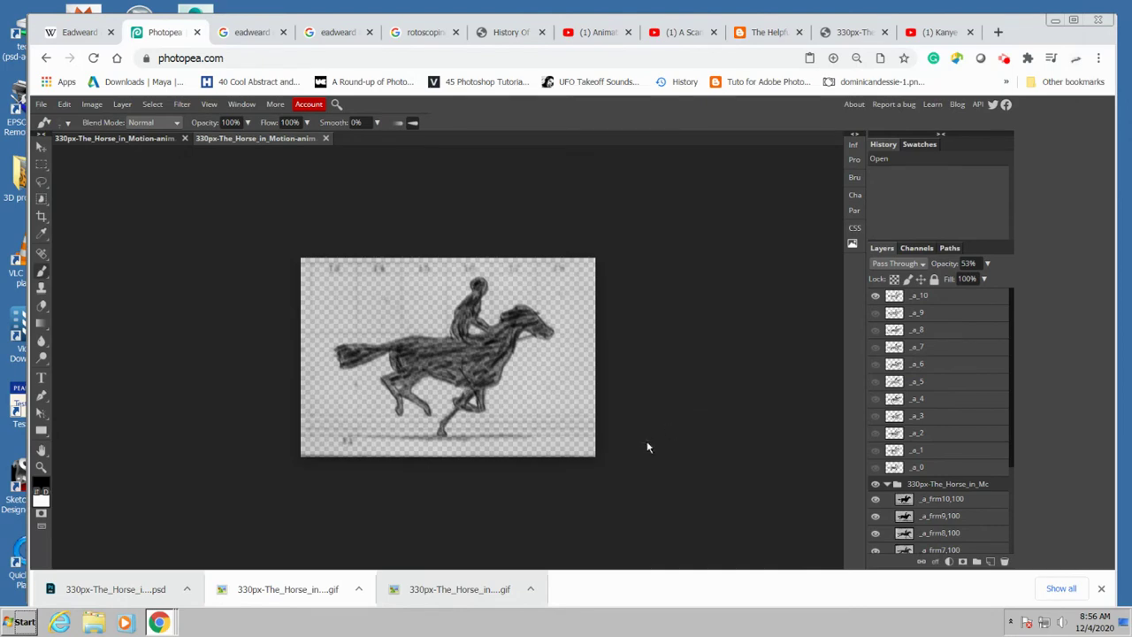
Step: Zoom in, check traced layers _a_0 to _a_10, and delete the 330px-The_Horse_in_Motion group
key(ctrl+plus)
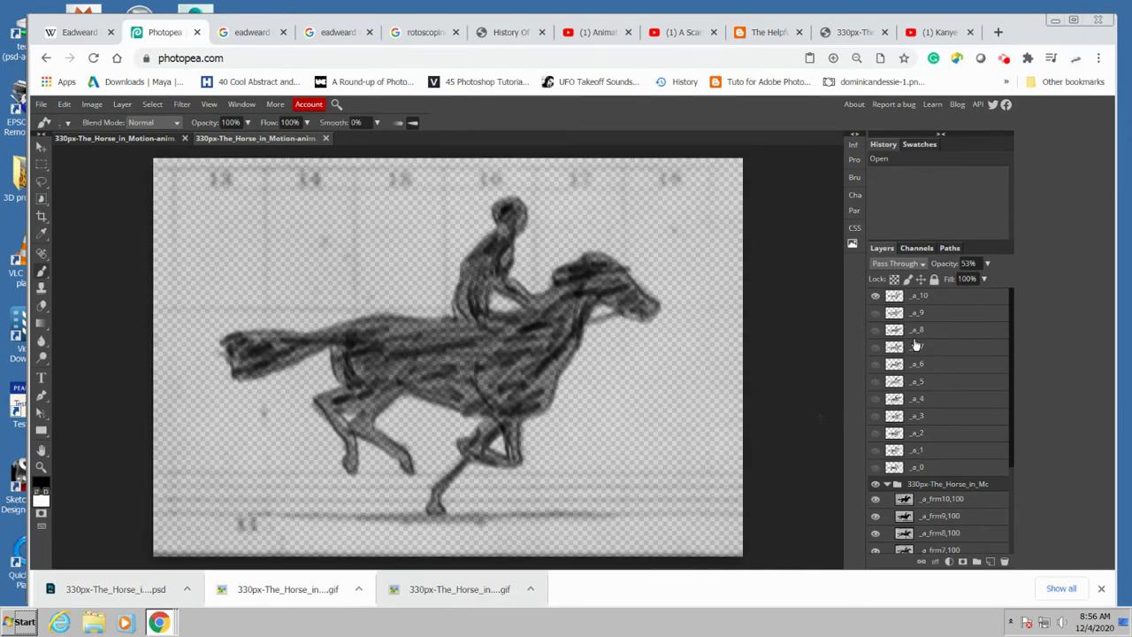
click(926, 466)
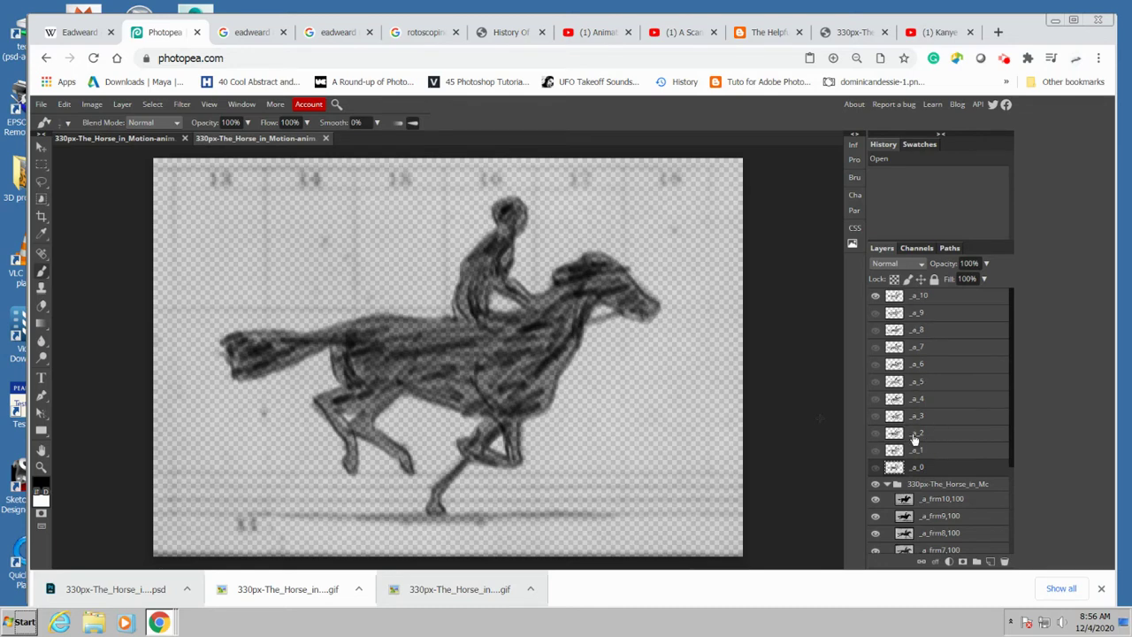
scroll(936, 433, down, 3)
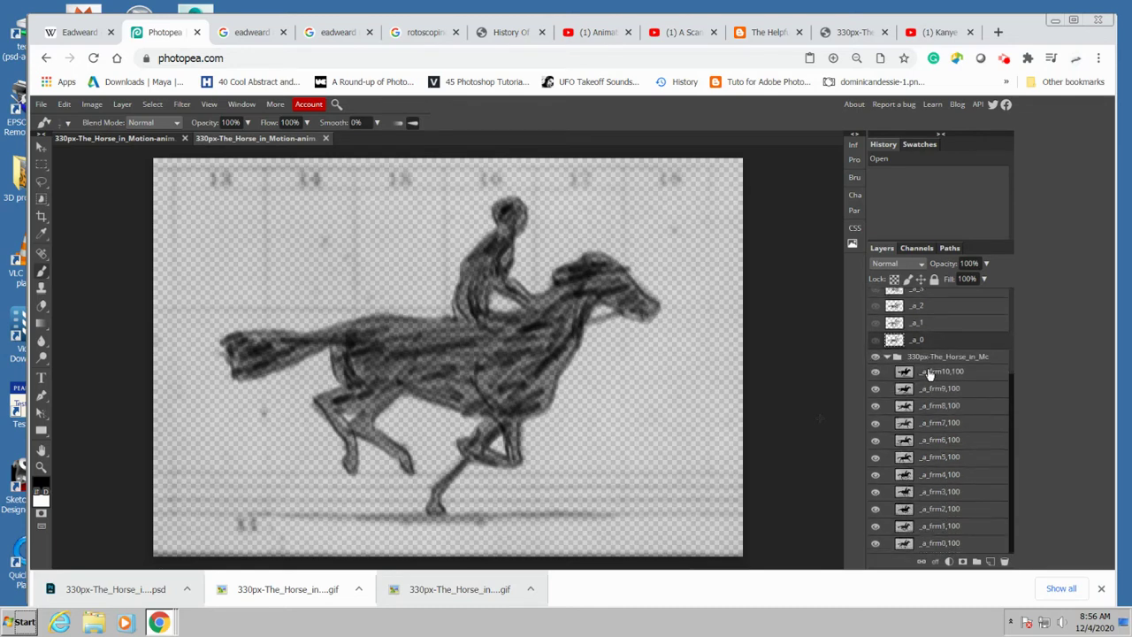
scroll(935, 389, up, 3)
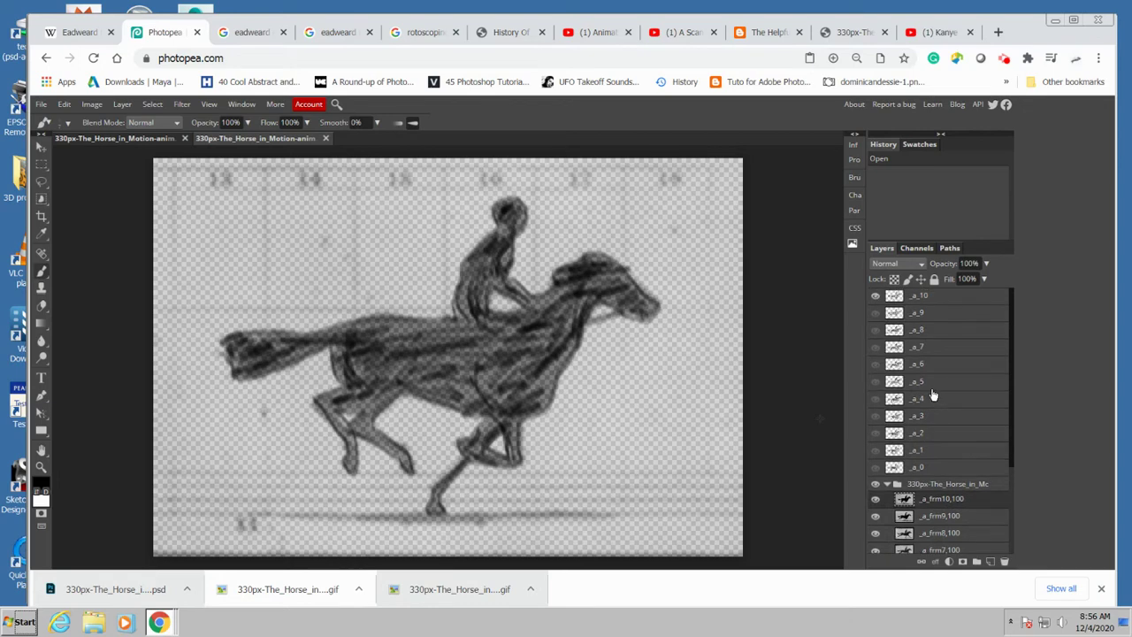
click(938, 299)
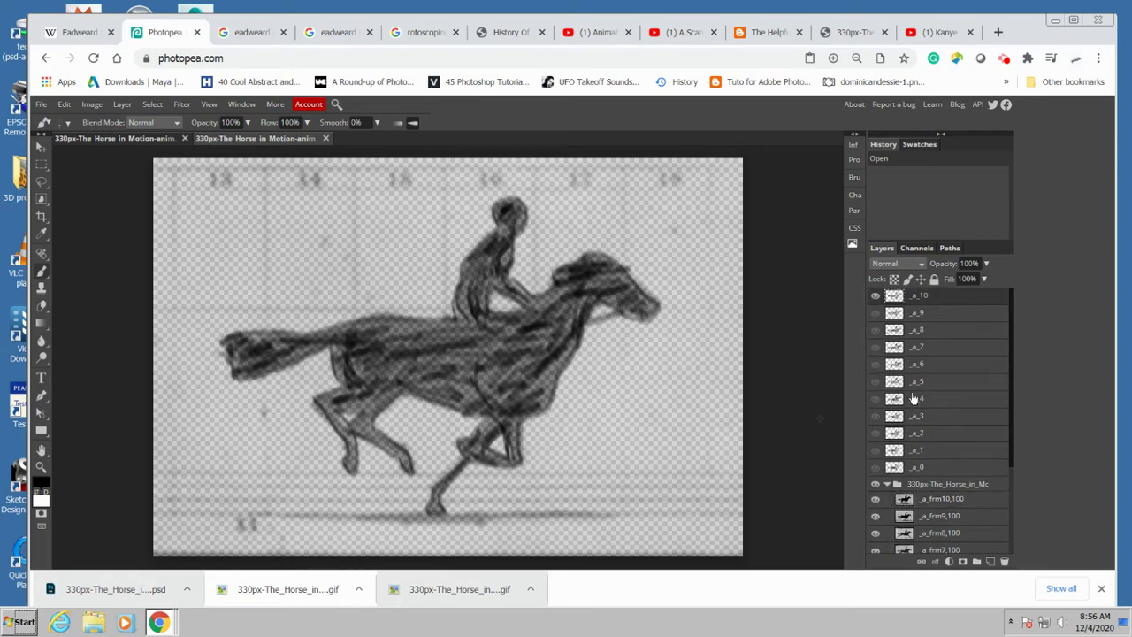
scroll(936, 460, down, 3)
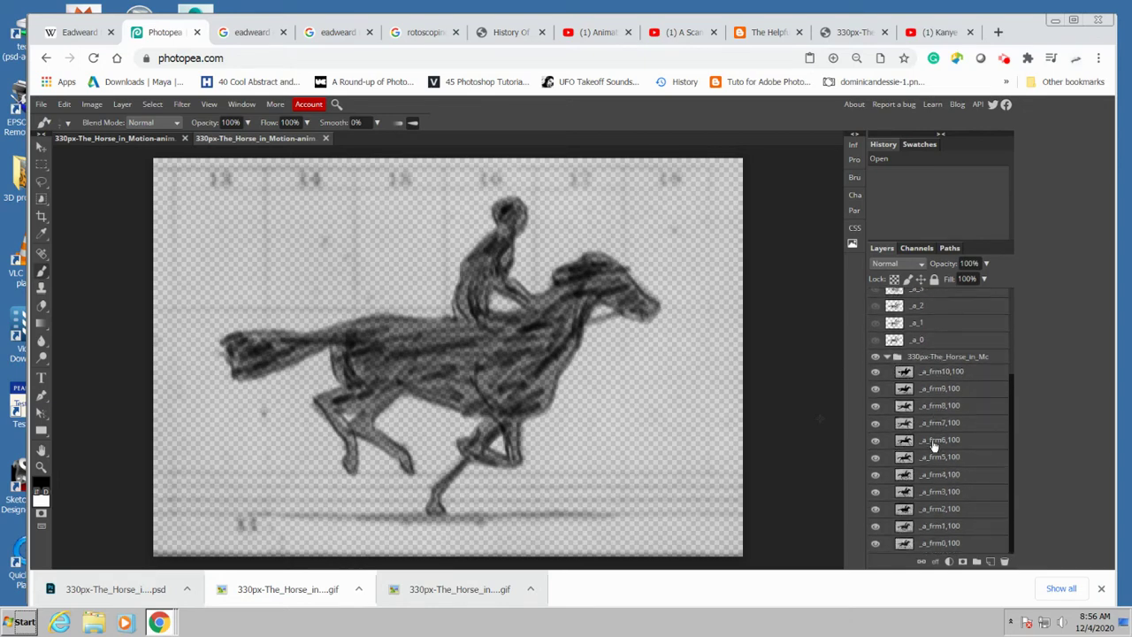
click(939, 360)
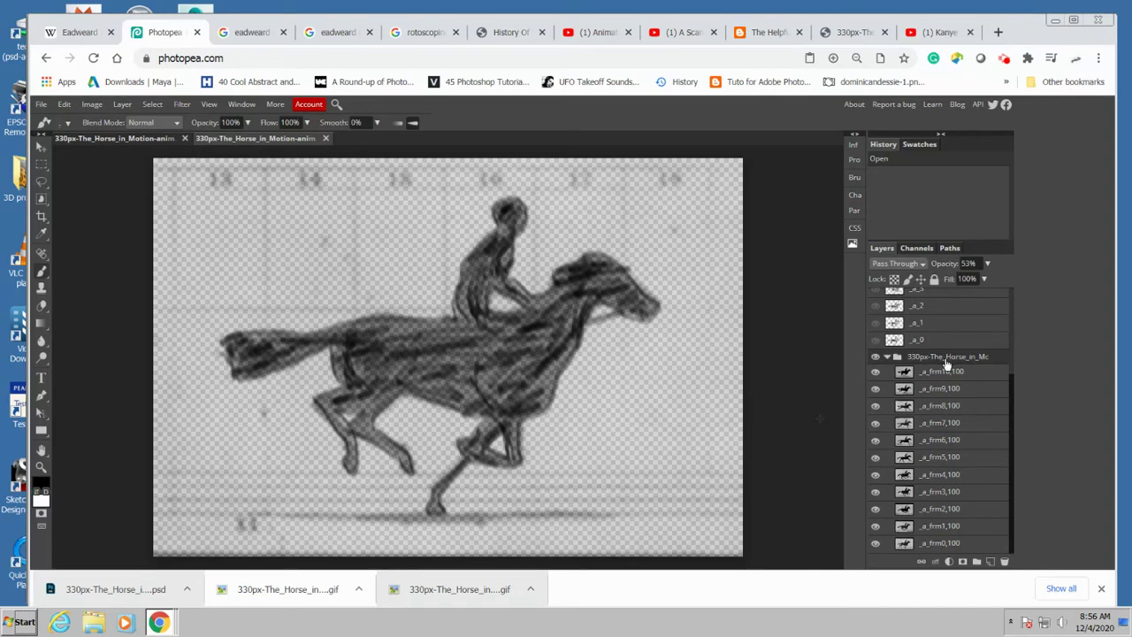
key(Delete)
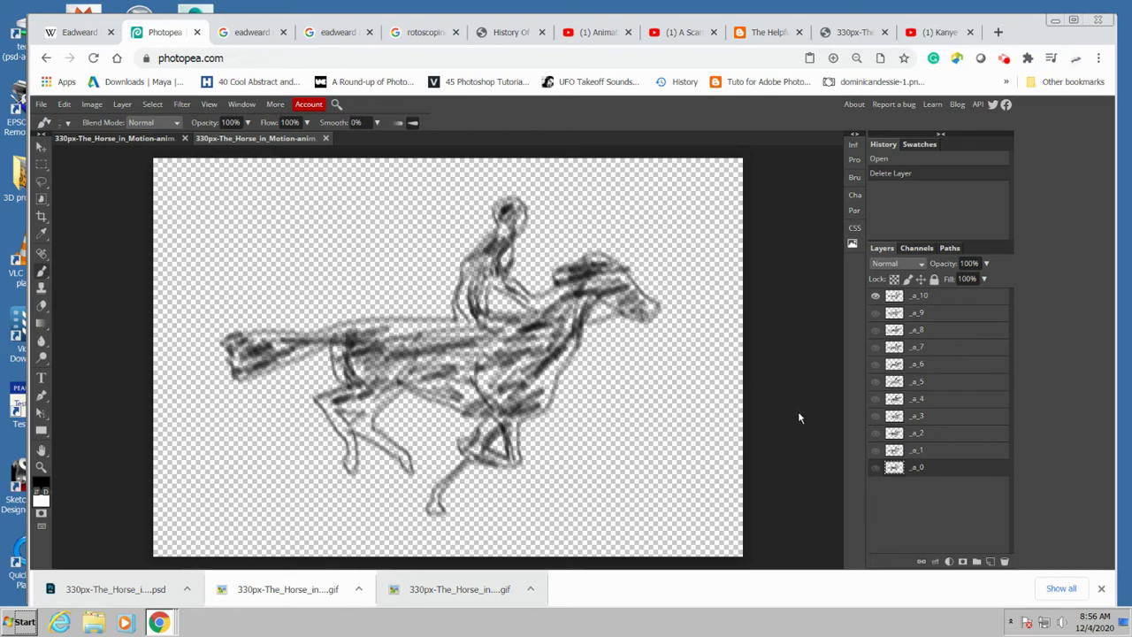
Step: Add a white Color Fill 1 layer and move it beneath _a_0 as the background
click(949, 563)
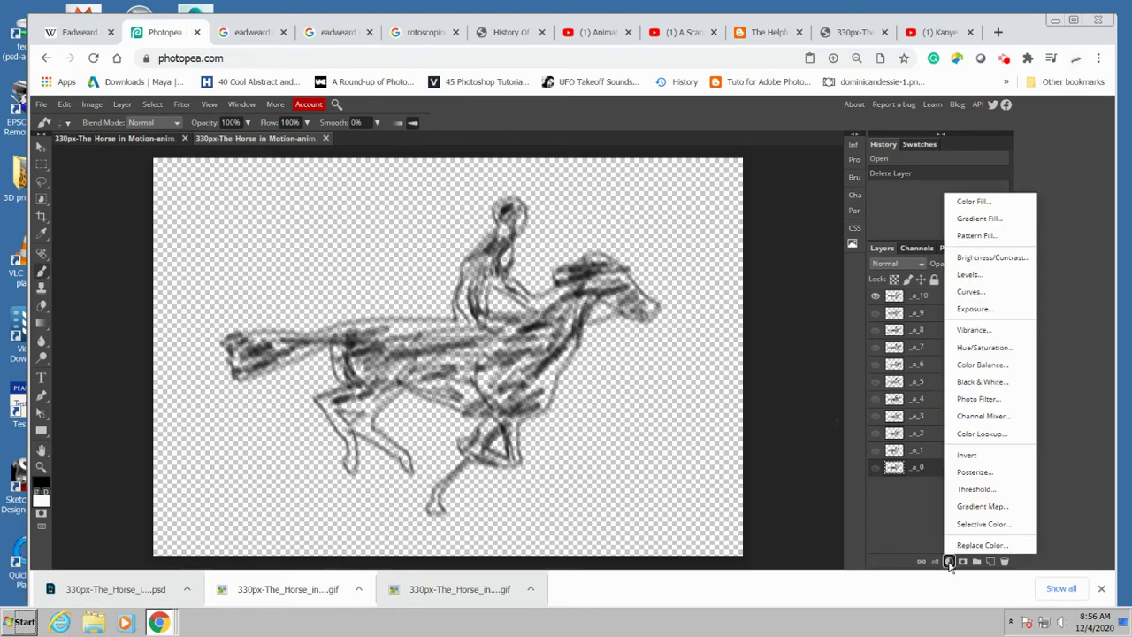
click(963, 204)
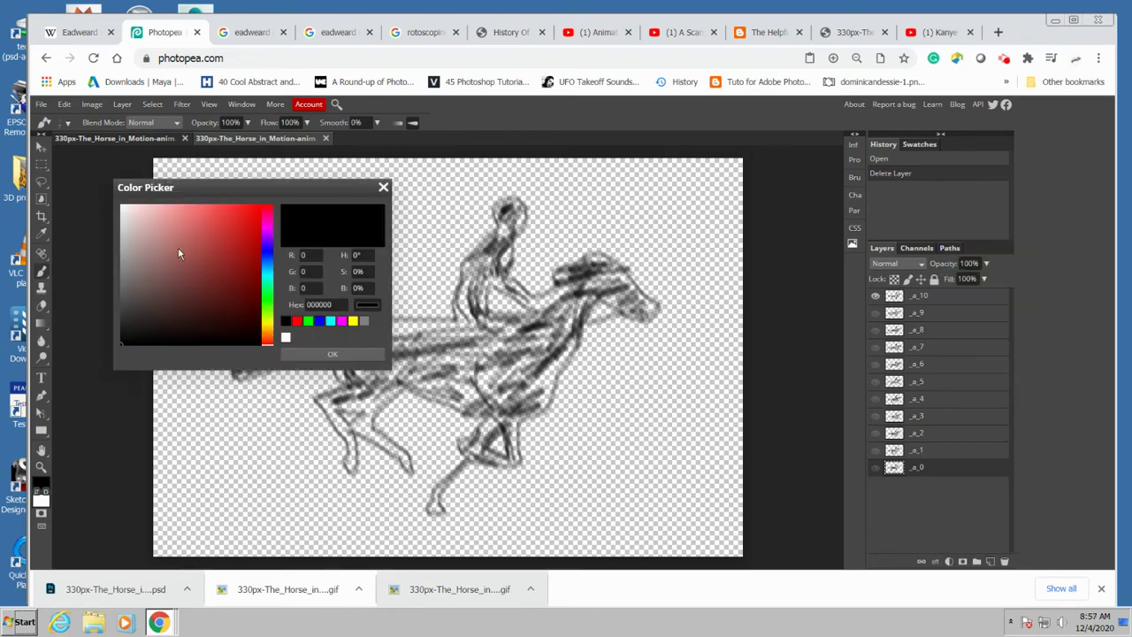
drag(178, 254, 103, 194)
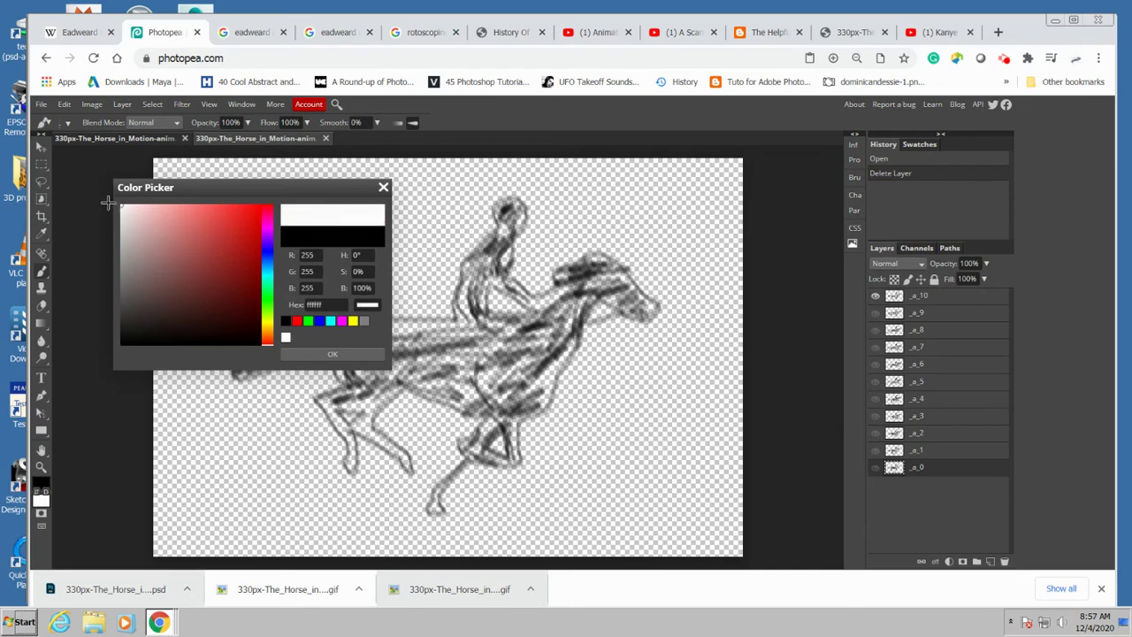
click(327, 354)
drag(971, 469, 960, 487)
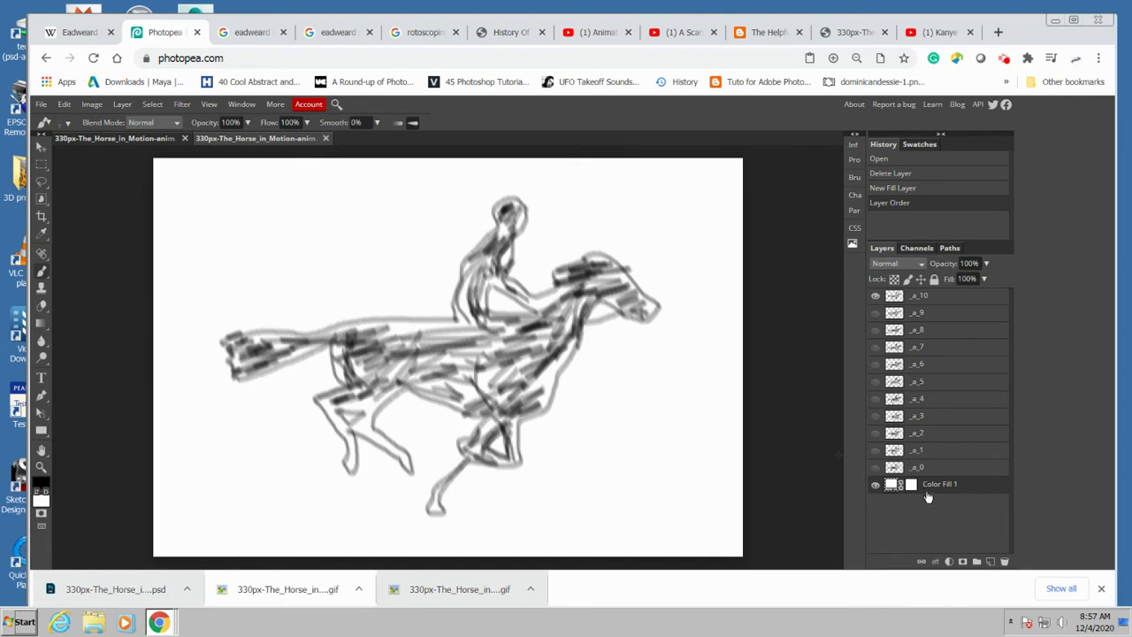
Step: Export the animation as a GIF at 185% speed and open the download in a tab
click(41, 104)
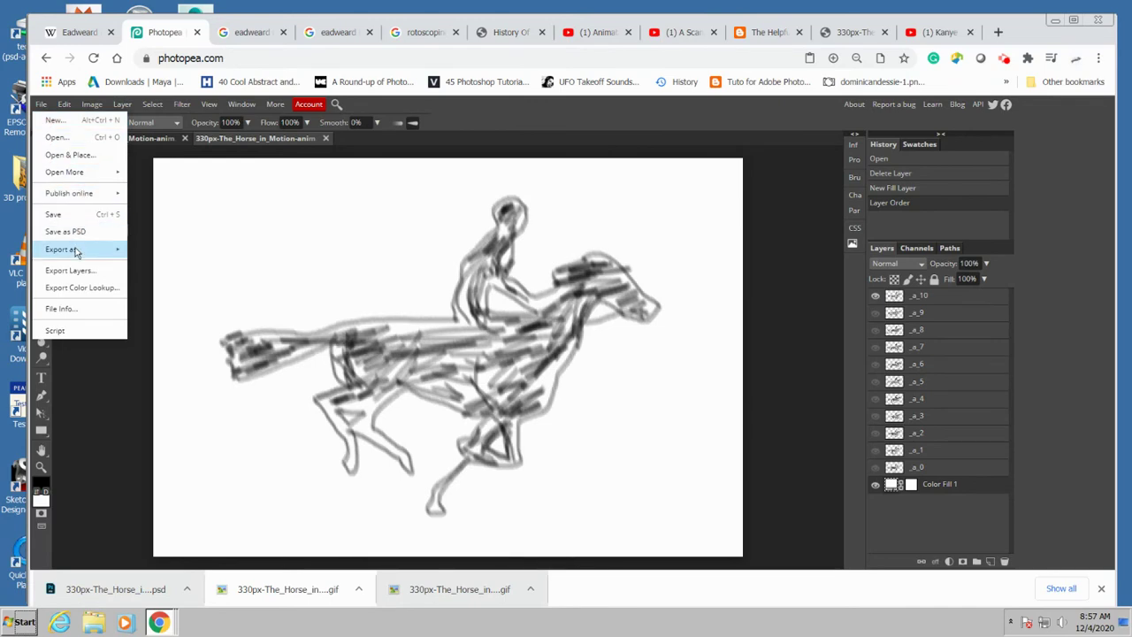
mouse_move(78, 249)
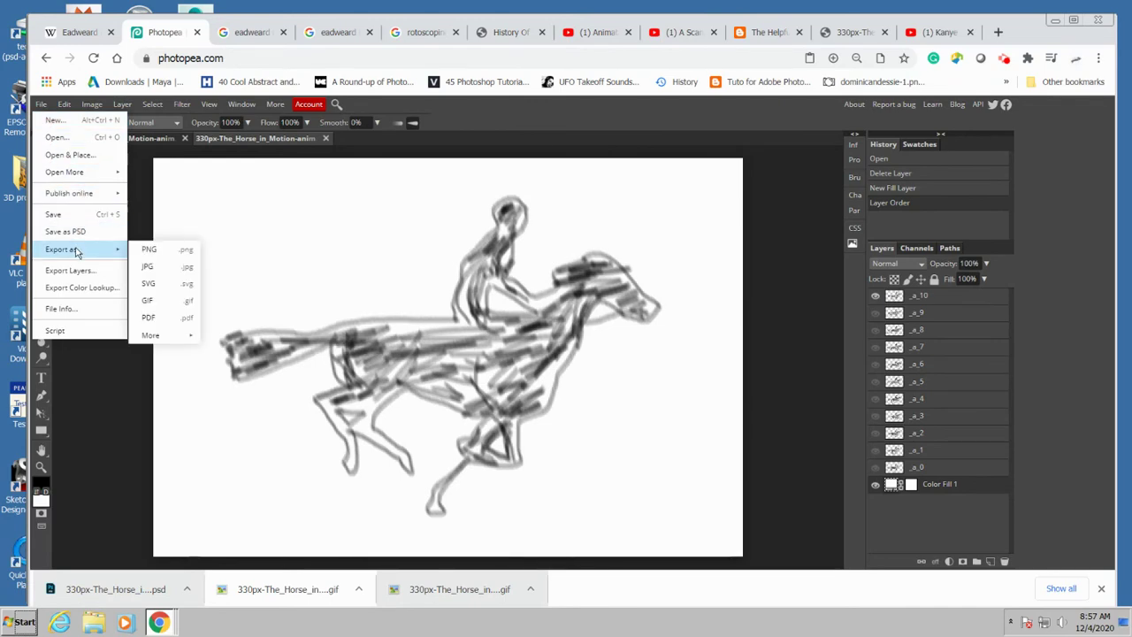
click(147, 302)
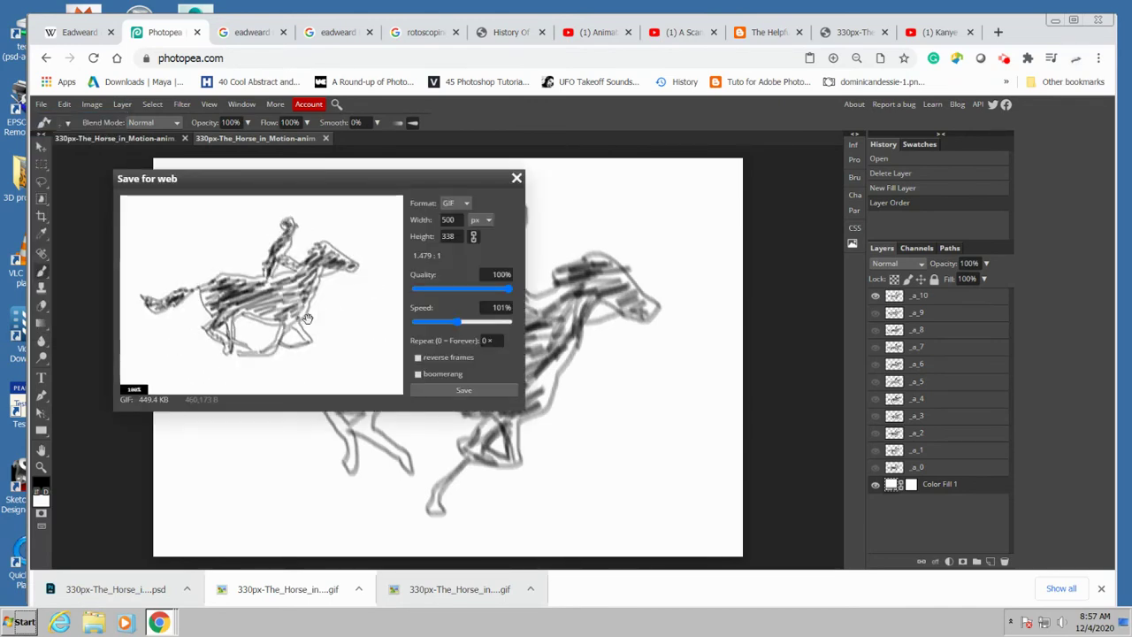
drag(458, 323, 469, 323)
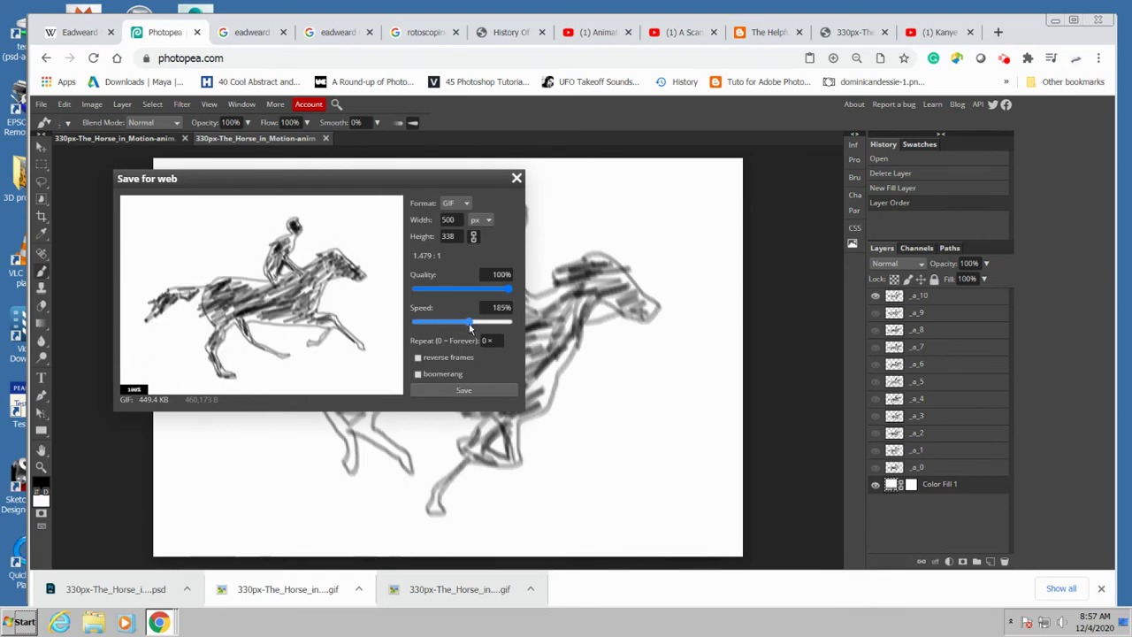
click(459, 389)
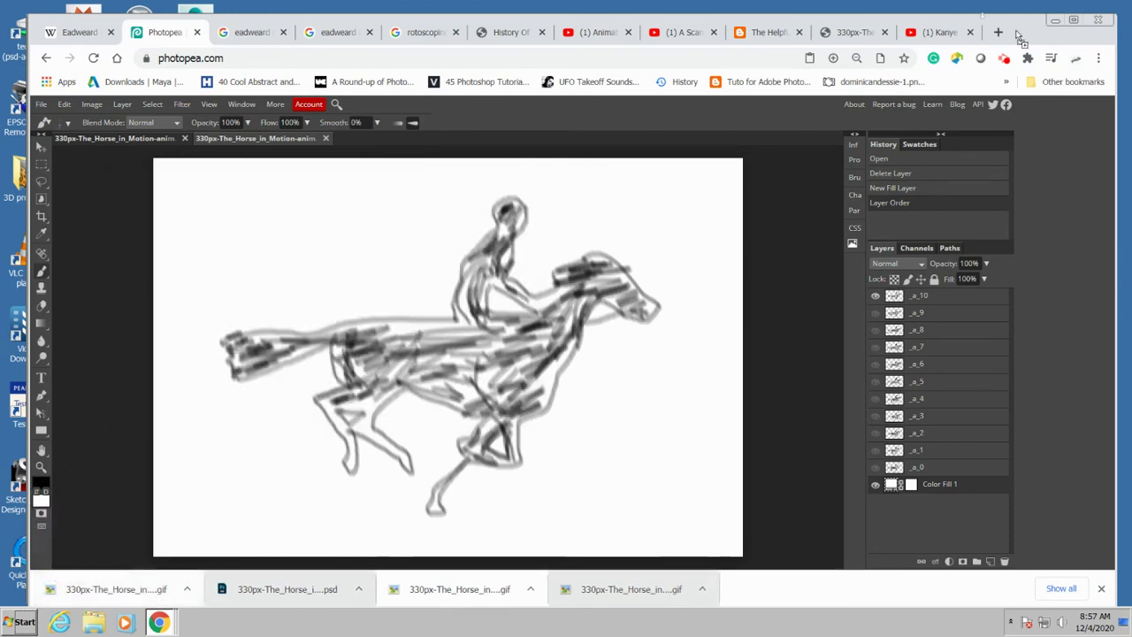
click(115, 589)
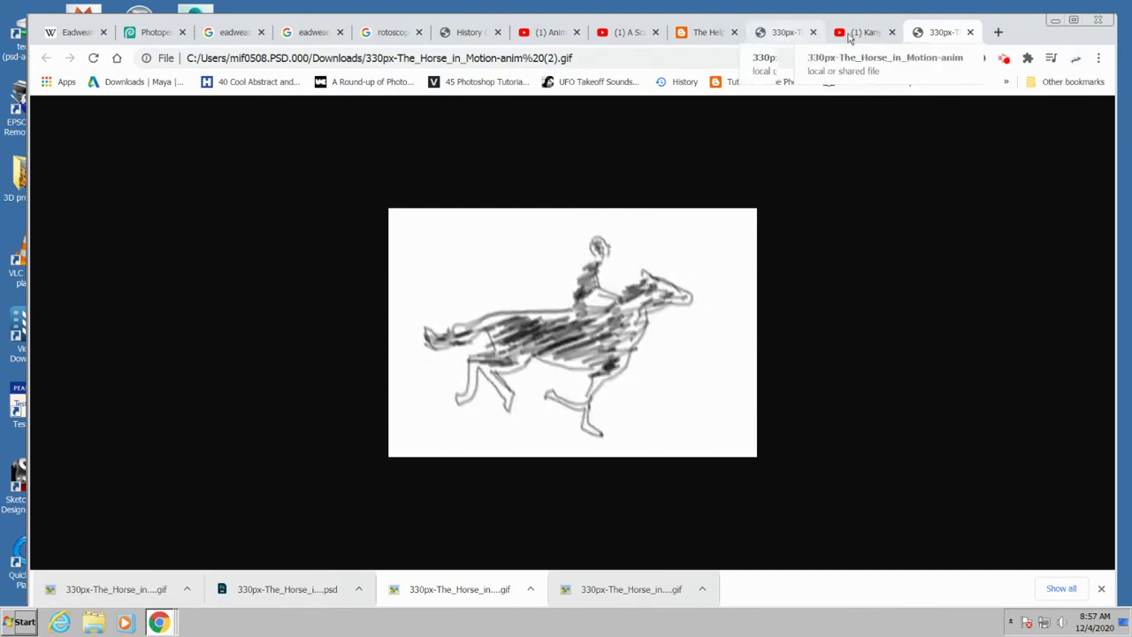
Step: View the earlier GIF export for comparison, then return to the Photopea document
click(796, 33)
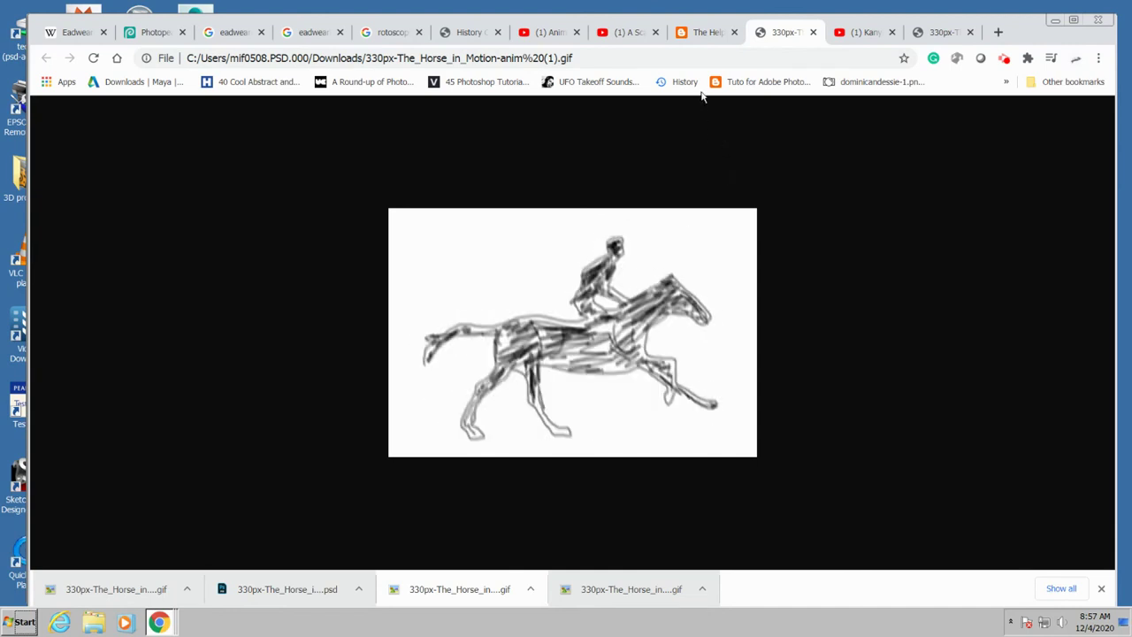
click(150, 32)
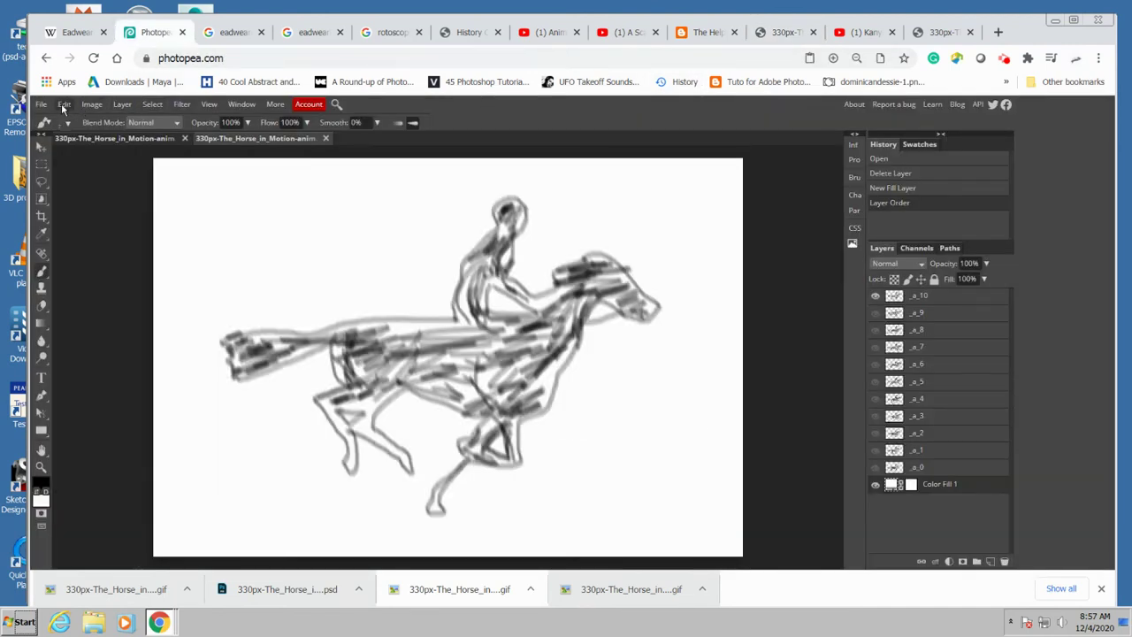
Step: Re-export the GIF at 85% speed and open 330px-The_Horse_in_Motion-anim (3).gif in the browser
click(40, 103)
mouse_move(69, 254)
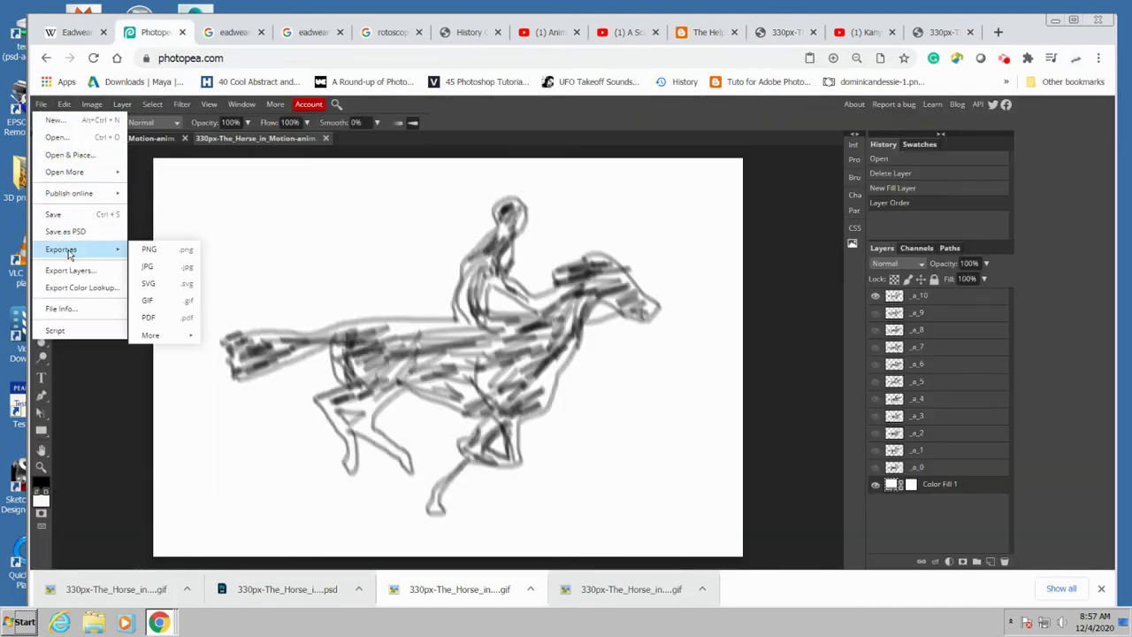
click(148, 300)
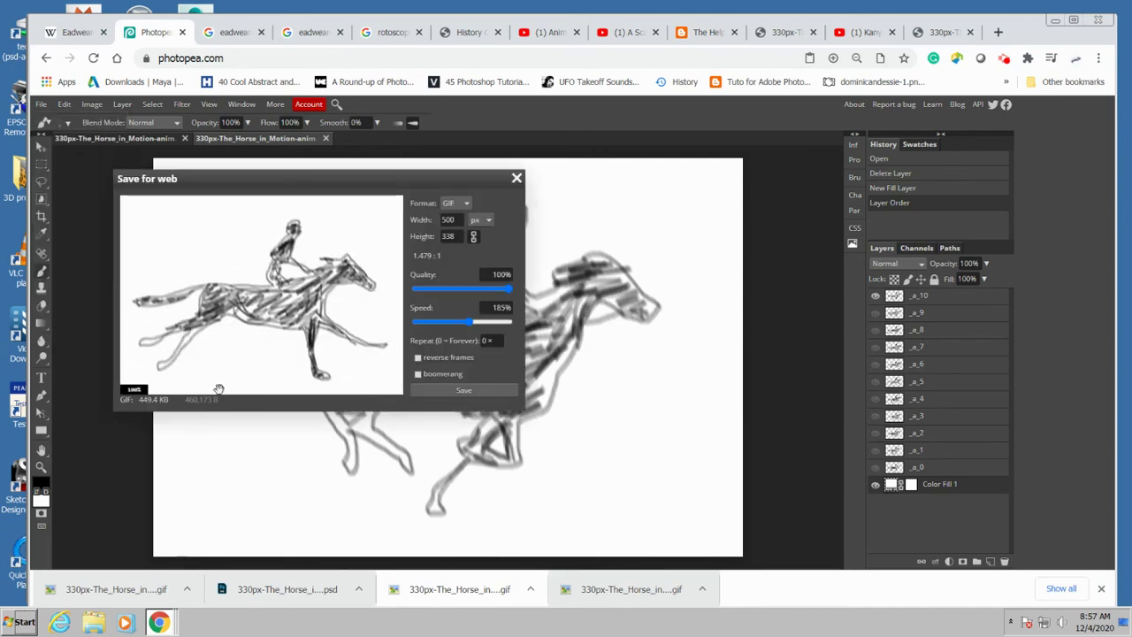
drag(469, 321, 454, 321)
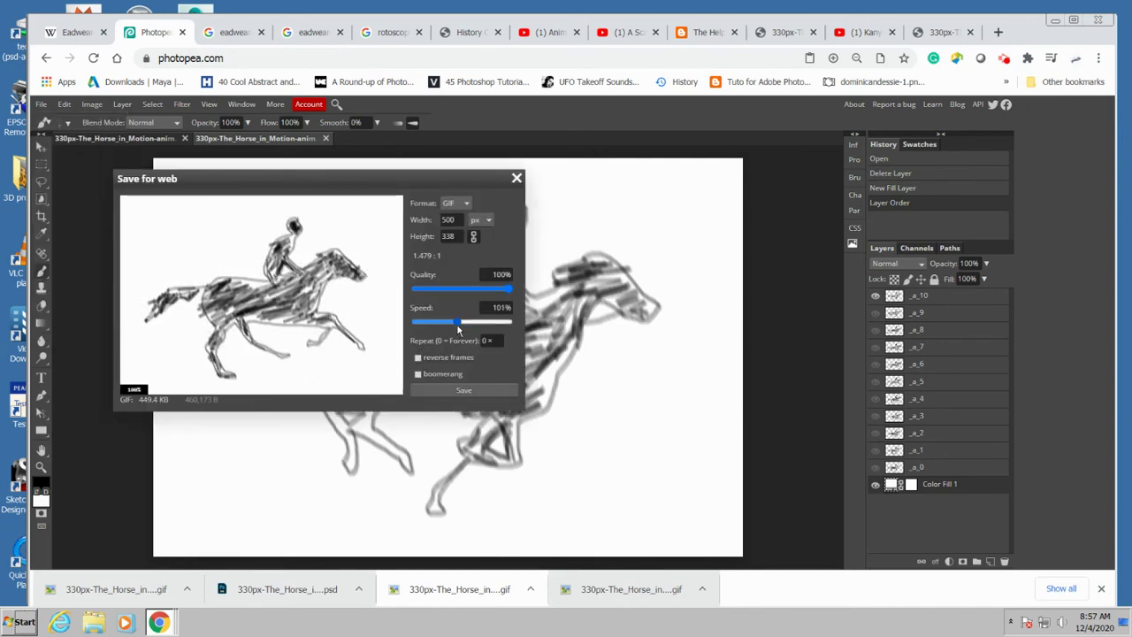
click(464, 390)
click(135, 593)
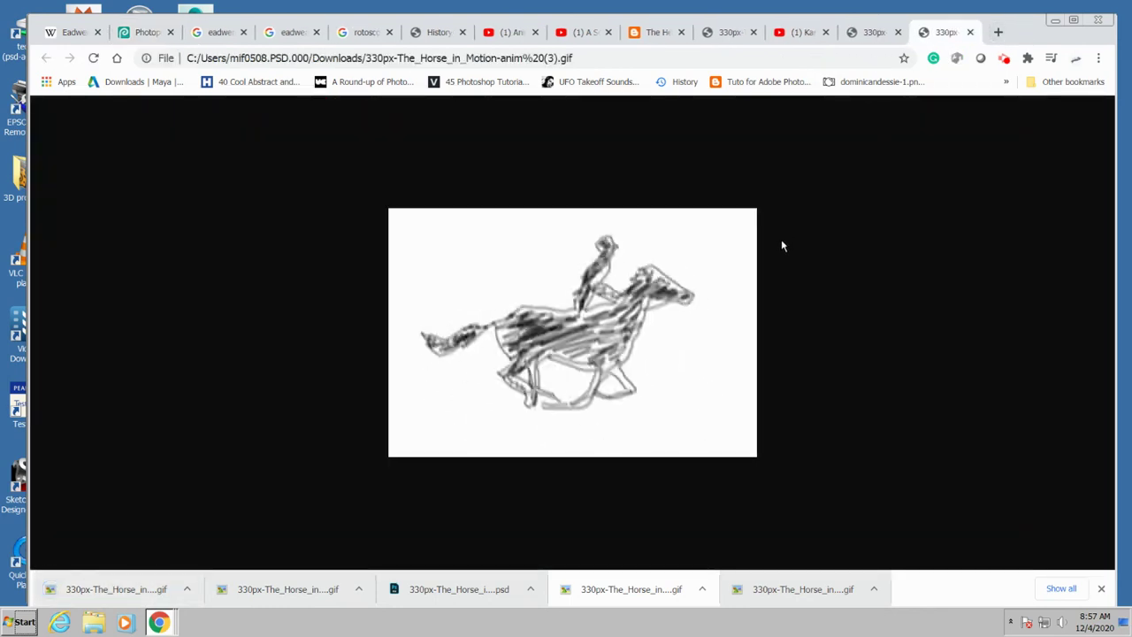